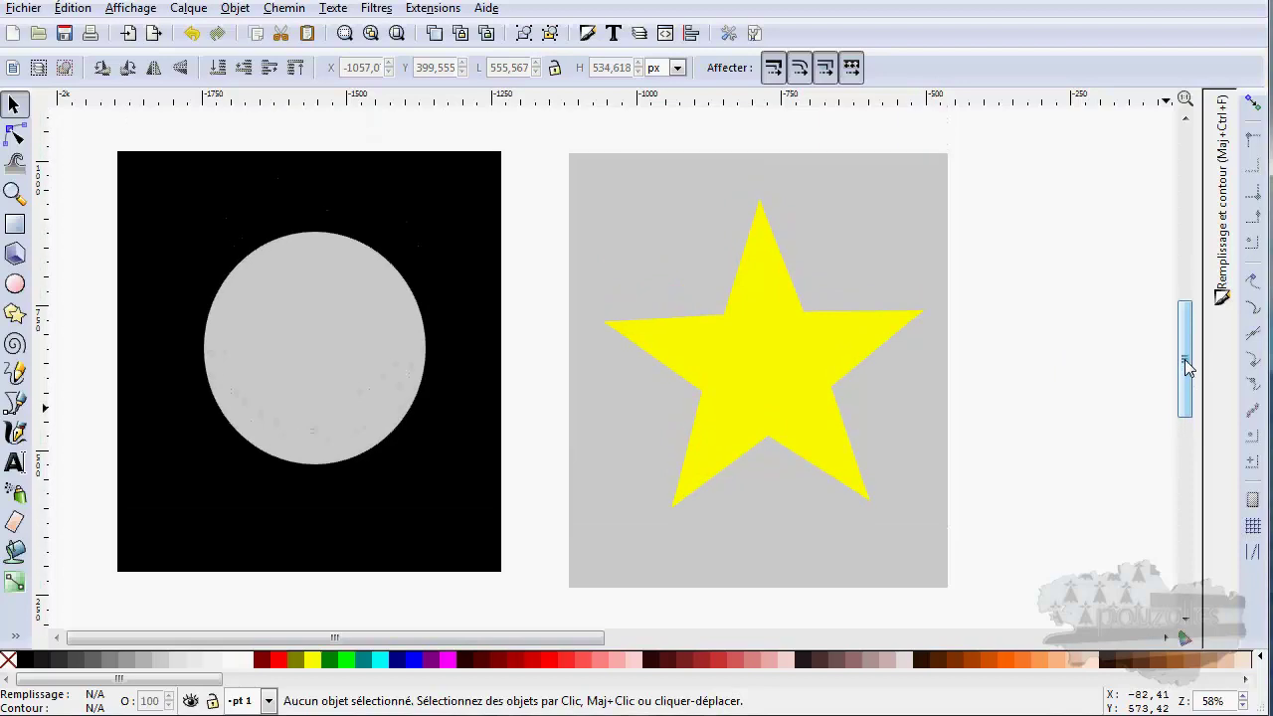
mouse_move(484, 639)
left_mouse_down()
mouse_move(500, 636)
mouse_move(483, 637)
left_mouse_up()
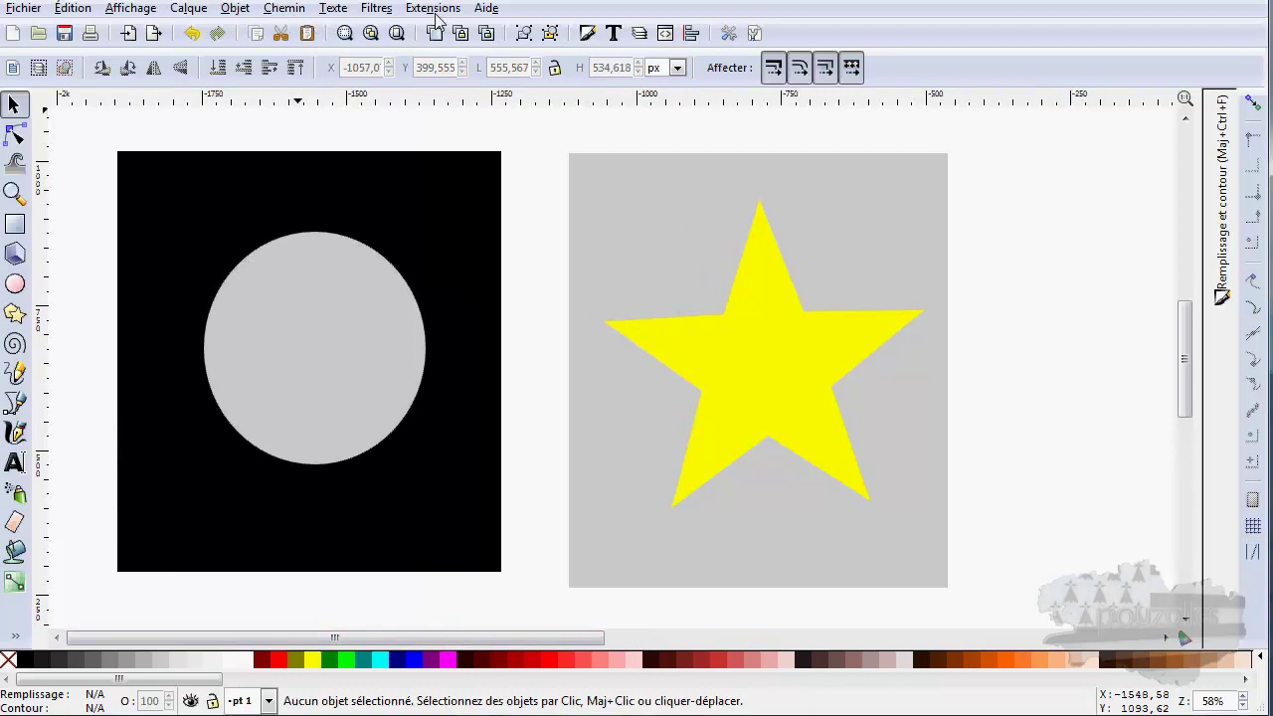
left_click(375, 9)
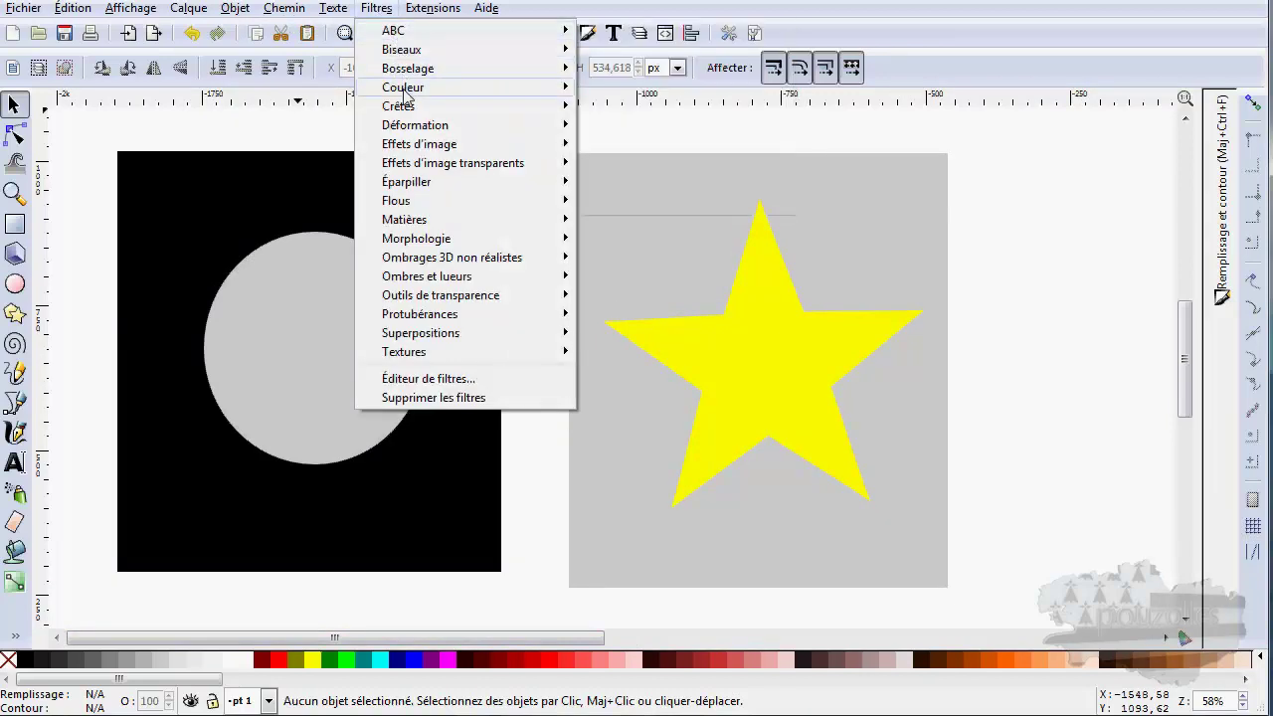
mouse_move(421, 355)
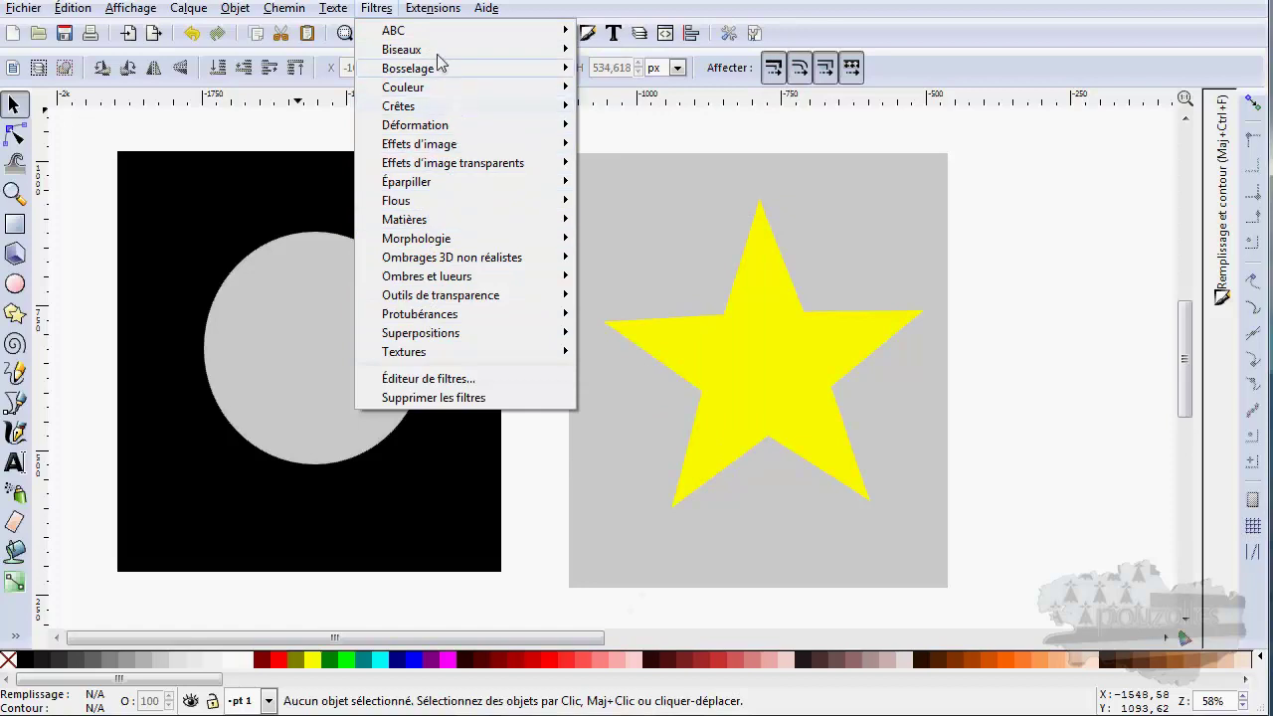
mouse_move(410, 38)
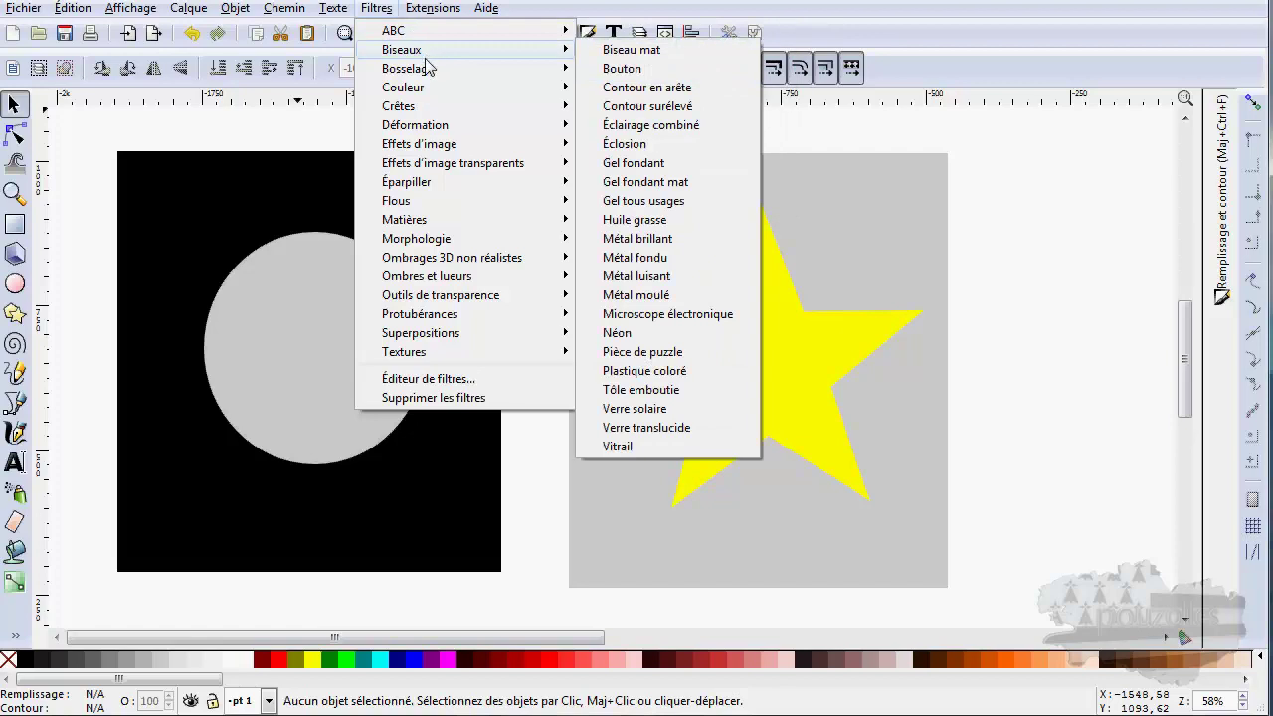
mouse_move(424, 91)
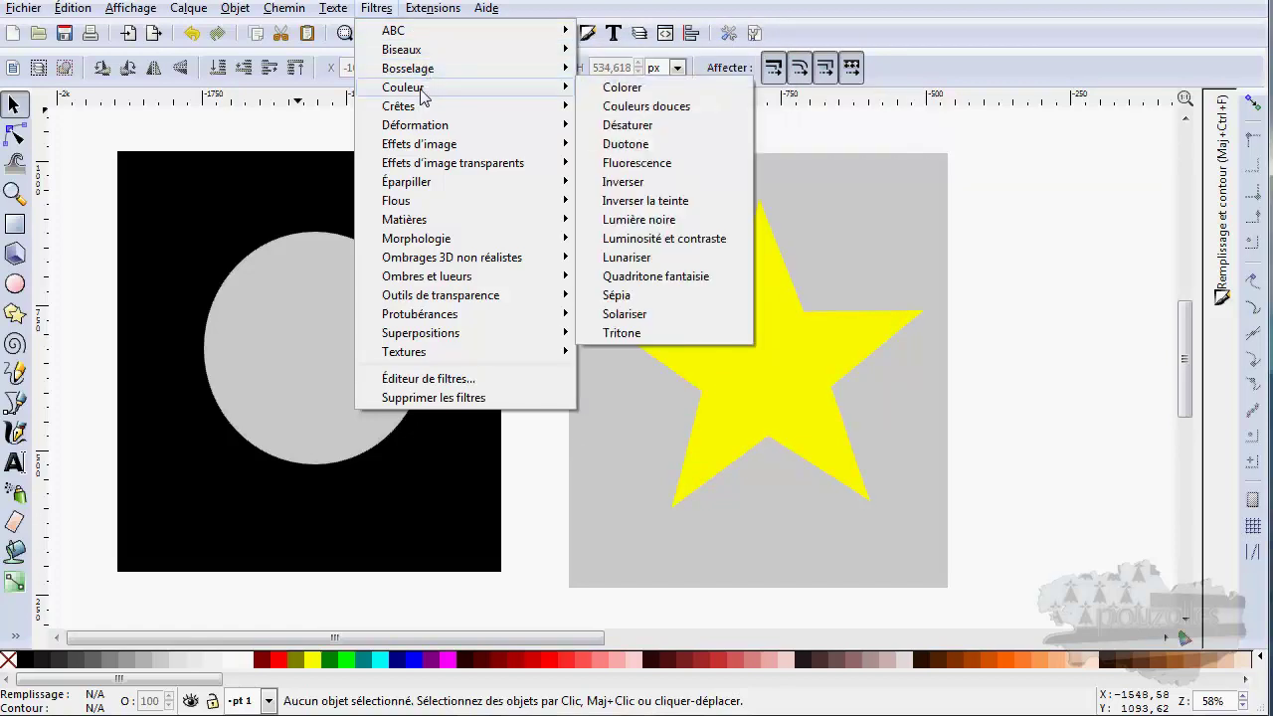
mouse_move(422, 131)
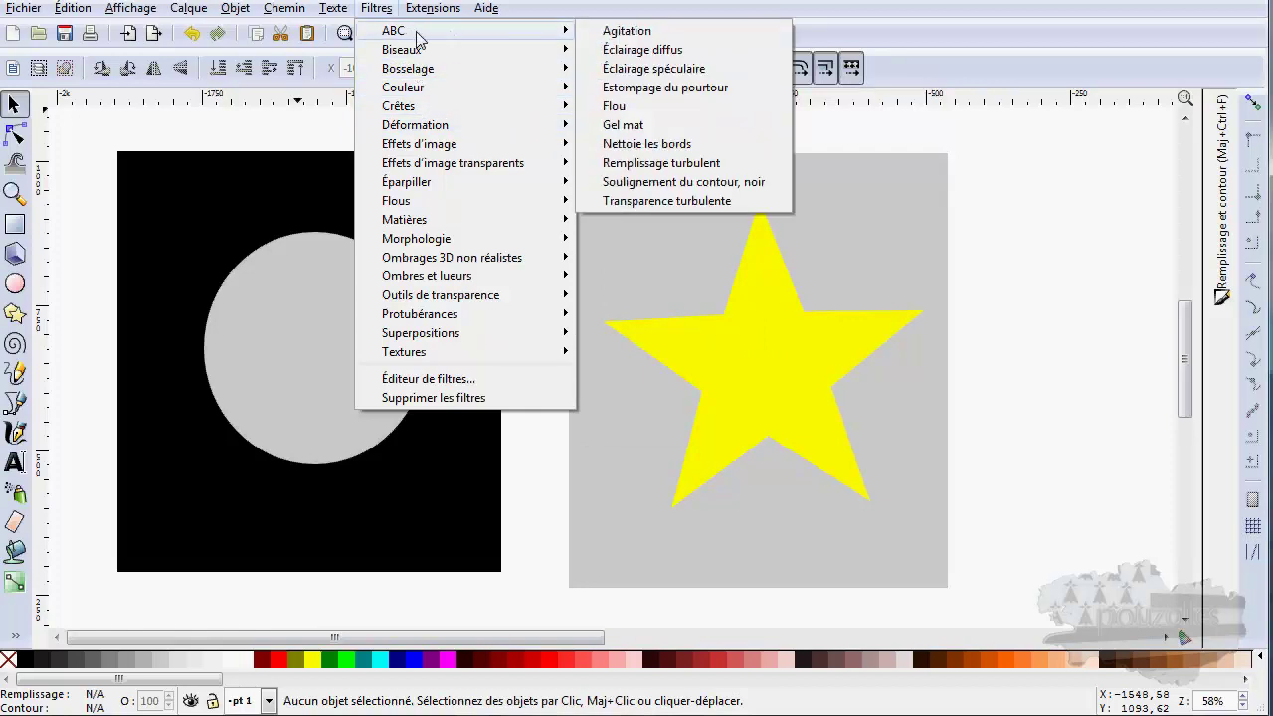
left_click(248, 304)
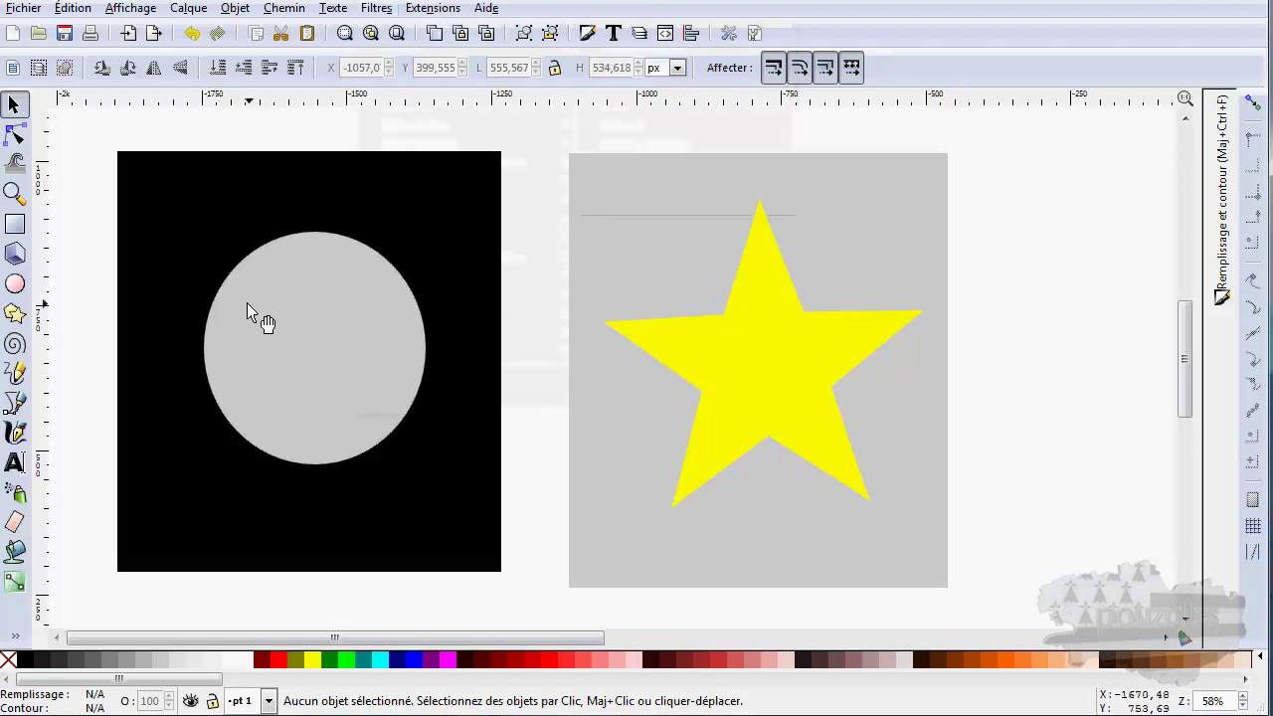
Try the Agitation filter on the grey ellipse over the black rectangle, and undo it
left_click(248, 304)
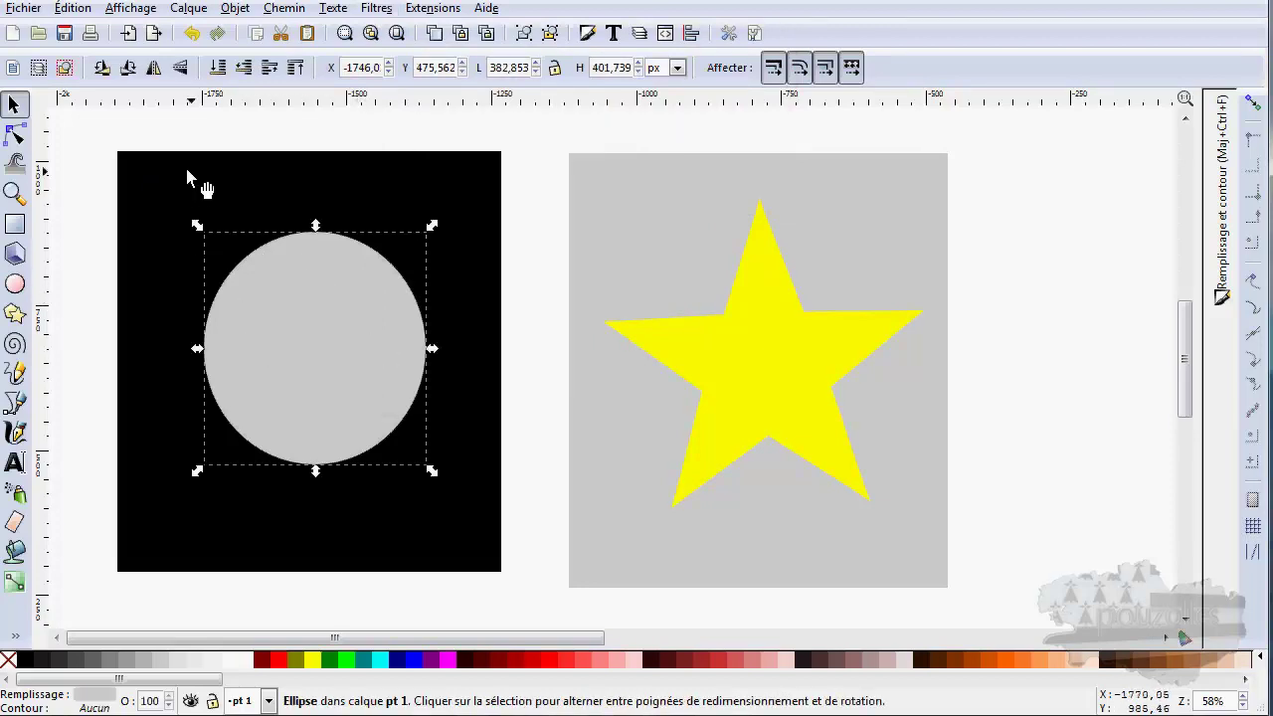
left_click(361, 223)
left_click(291, 314)
left_click(377, 8)
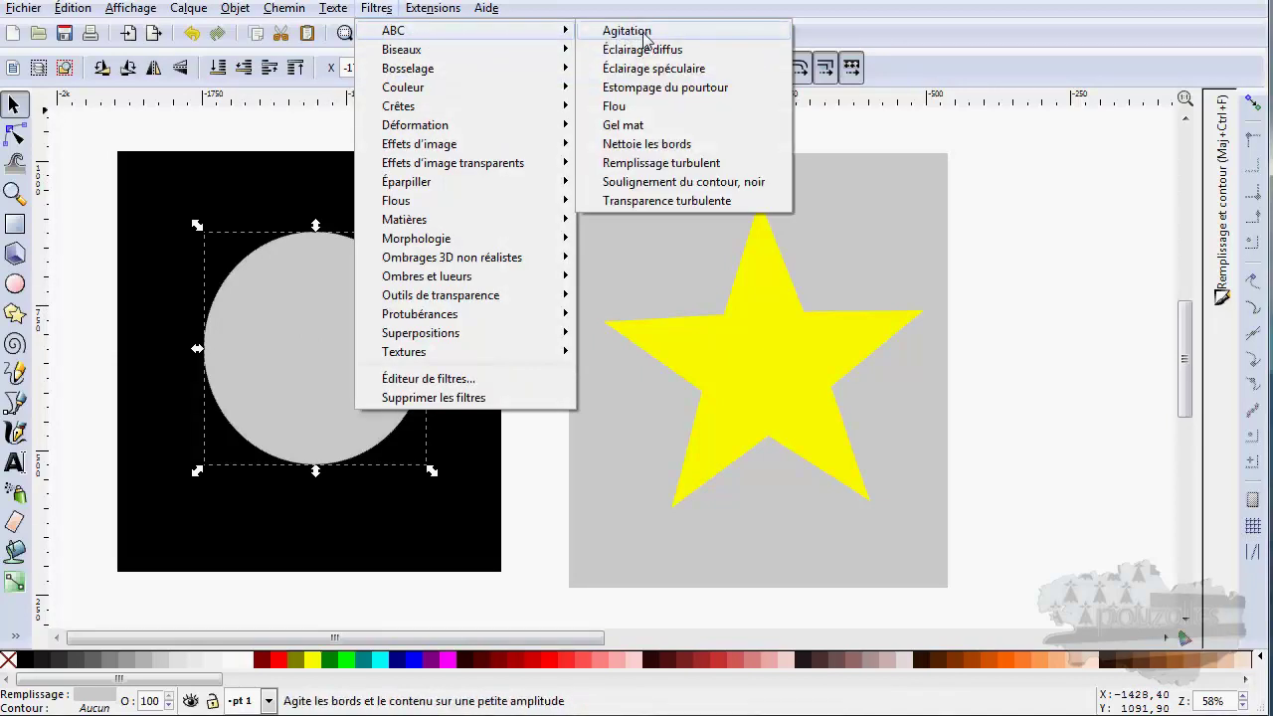
left_click(644, 38)
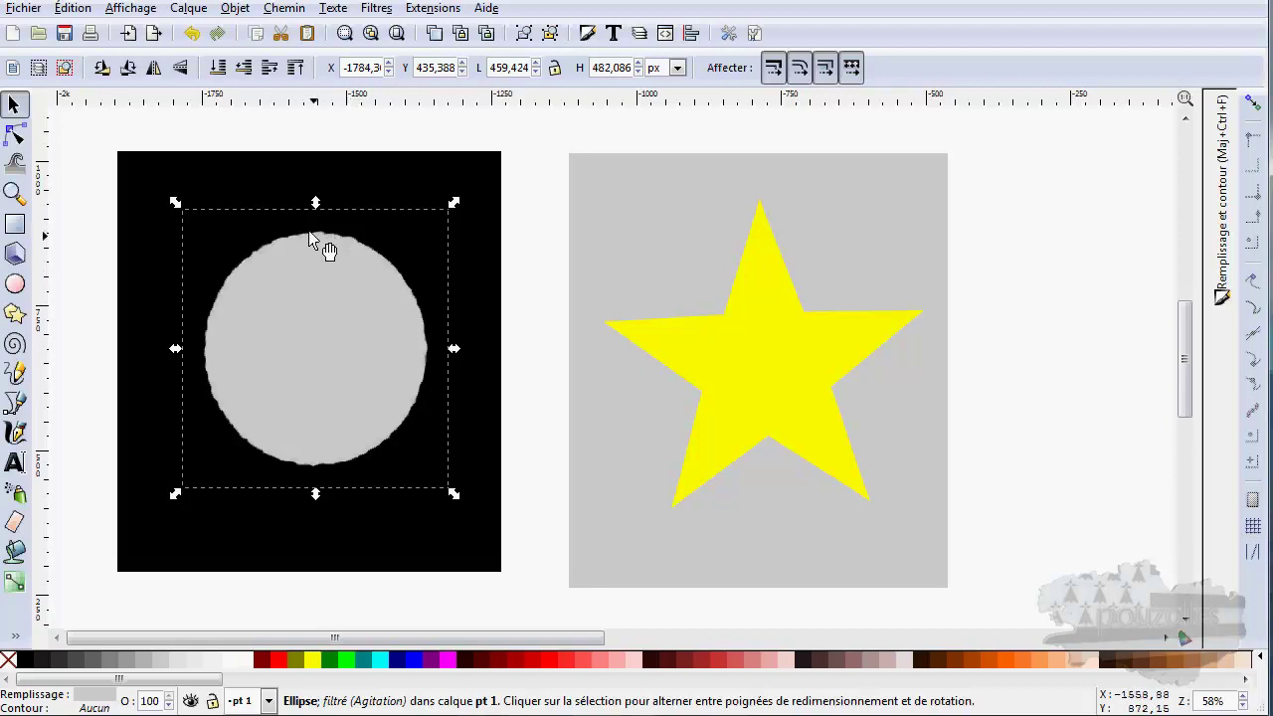
left_click(192, 35)
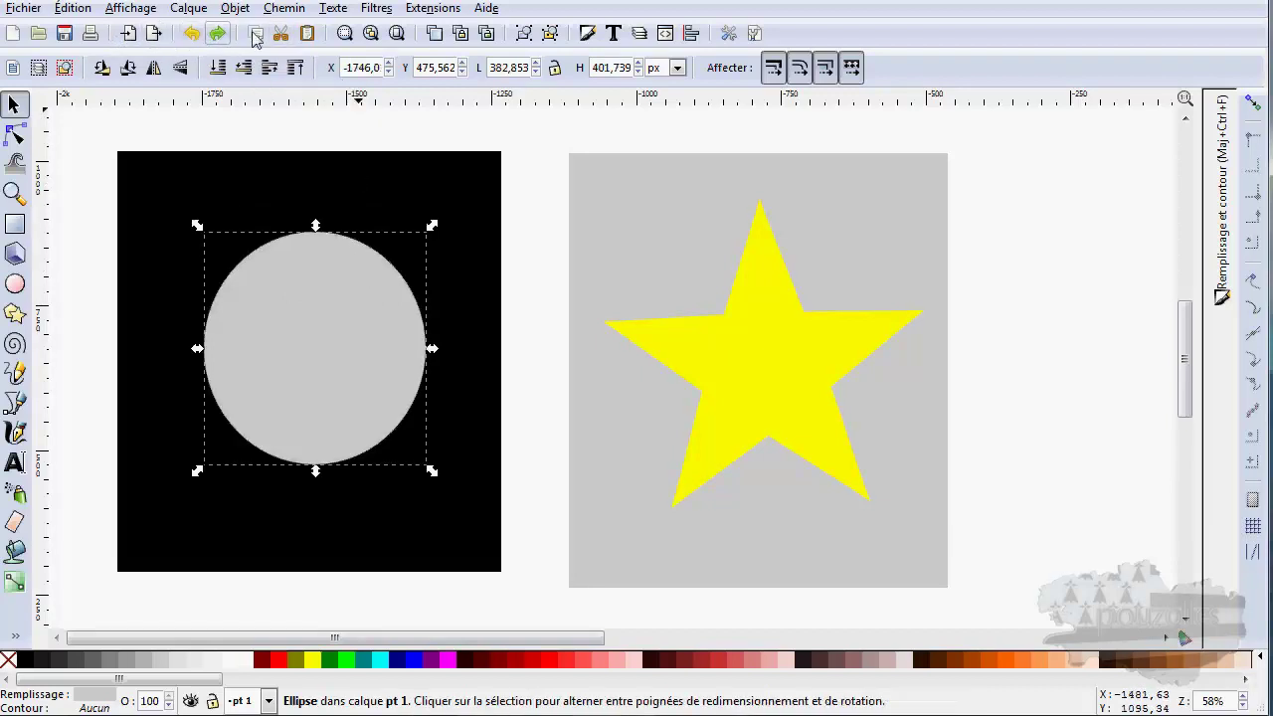
Try the Éclairage diffus filter on the grey ellipse, and undo it
left_click(376, 9)
mouse_move(403, 36)
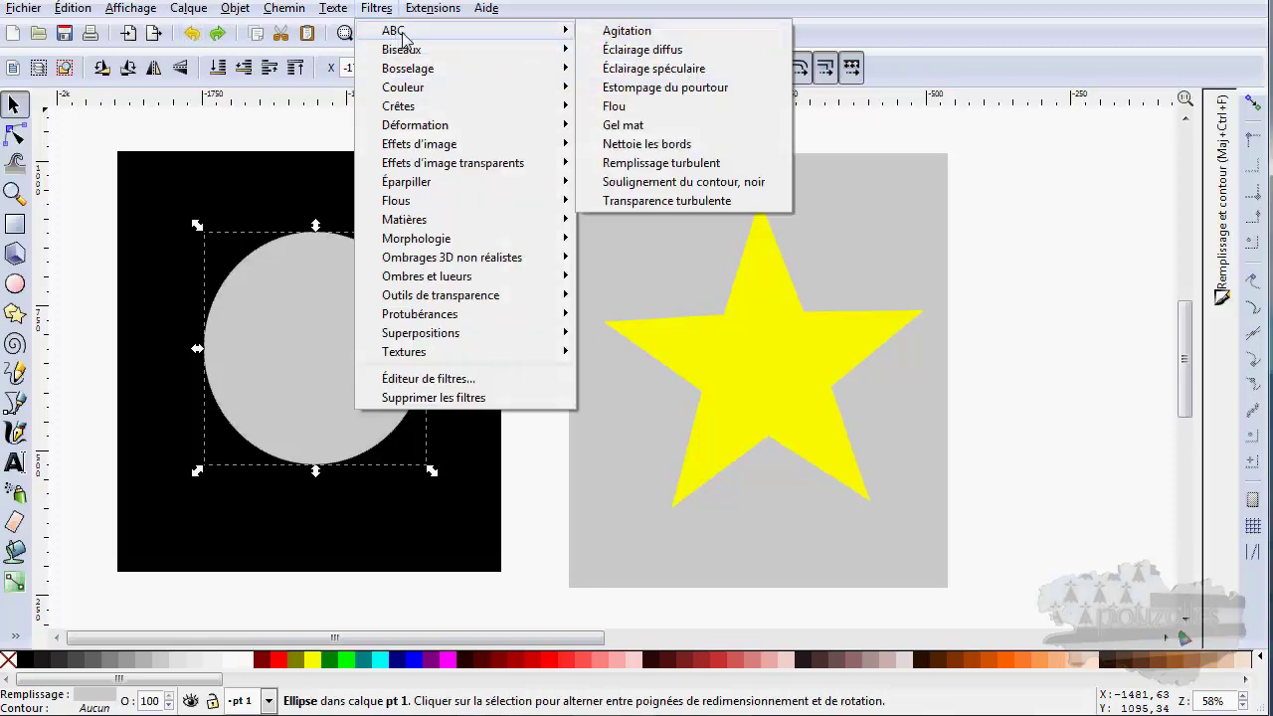
left_click(637, 50)
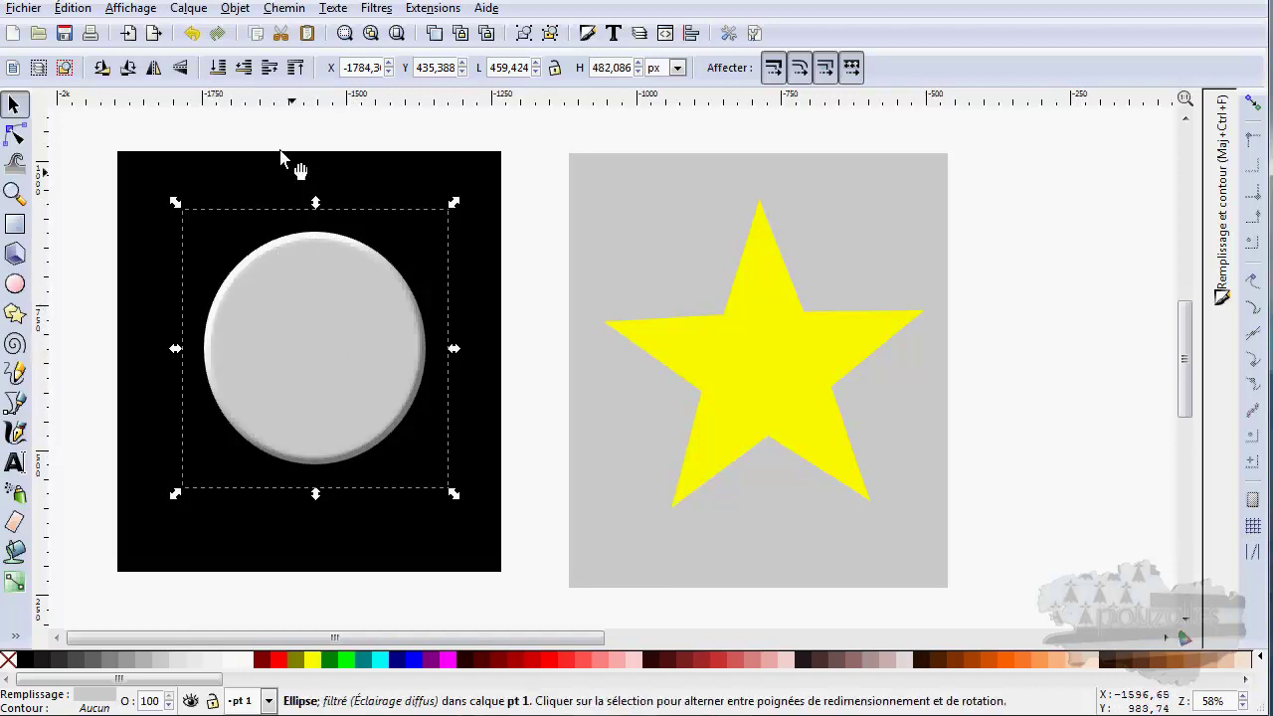
left_click(192, 34)
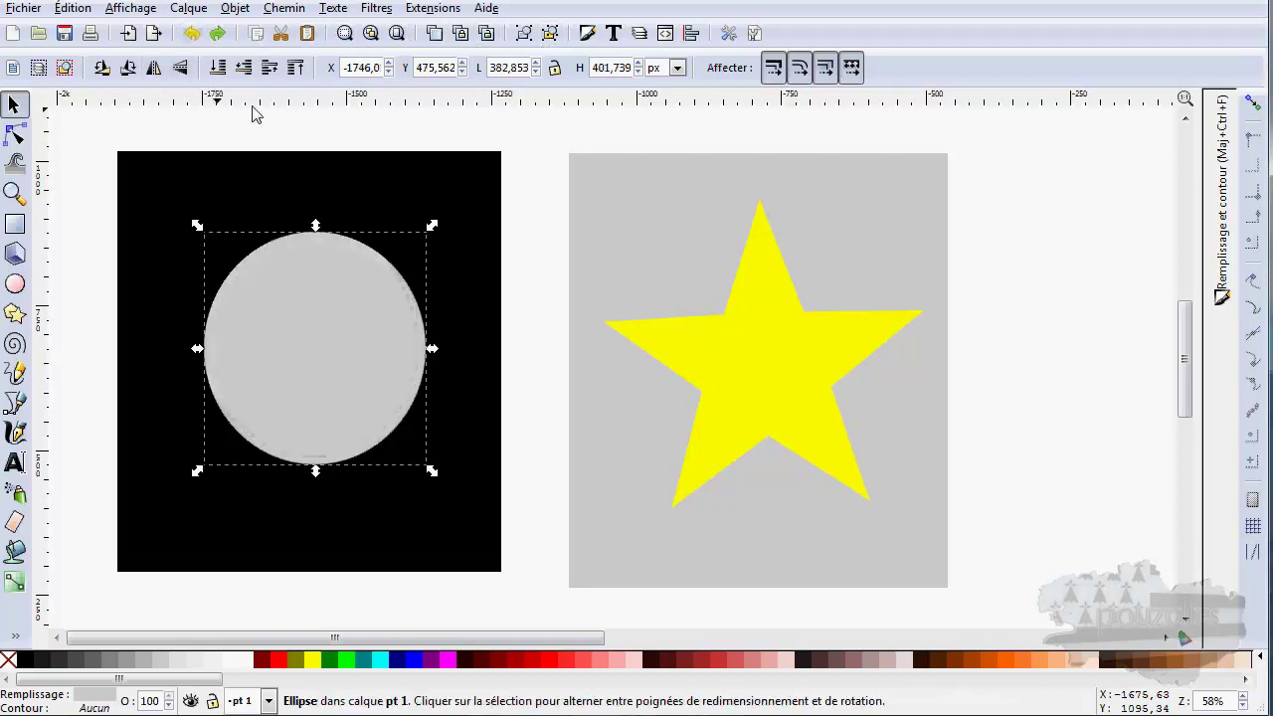
Try the Éclairage spéculaire filter on the grey ellipse, inspect its edge highlight up close, and undo it
left_click(376, 9)
mouse_move(514, 32)
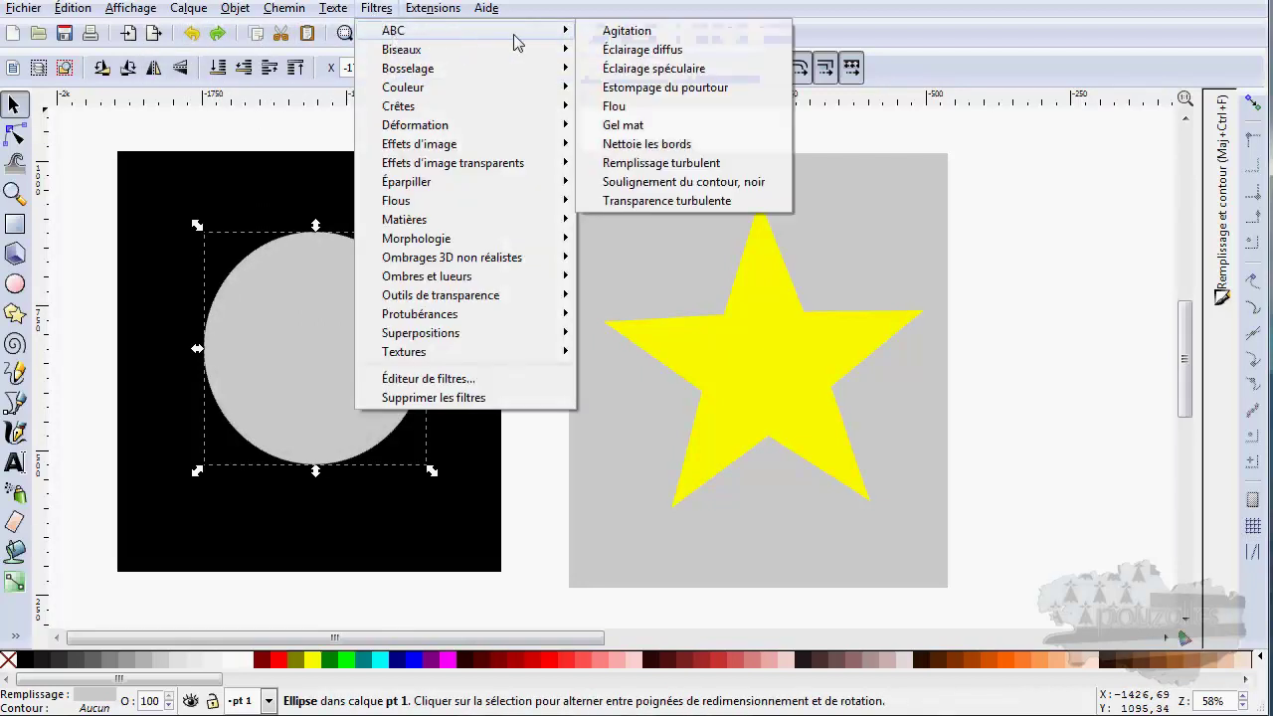
left_click(643, 70)
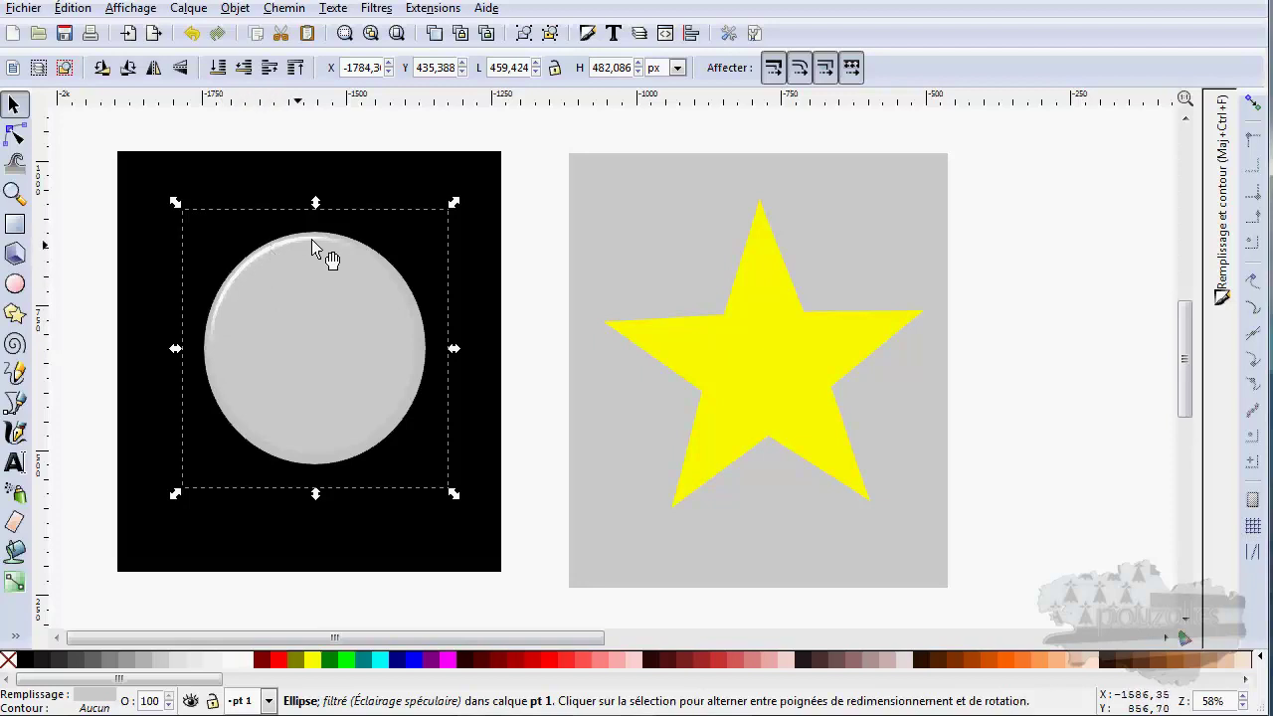
scroll(262, 260, "up", 1)
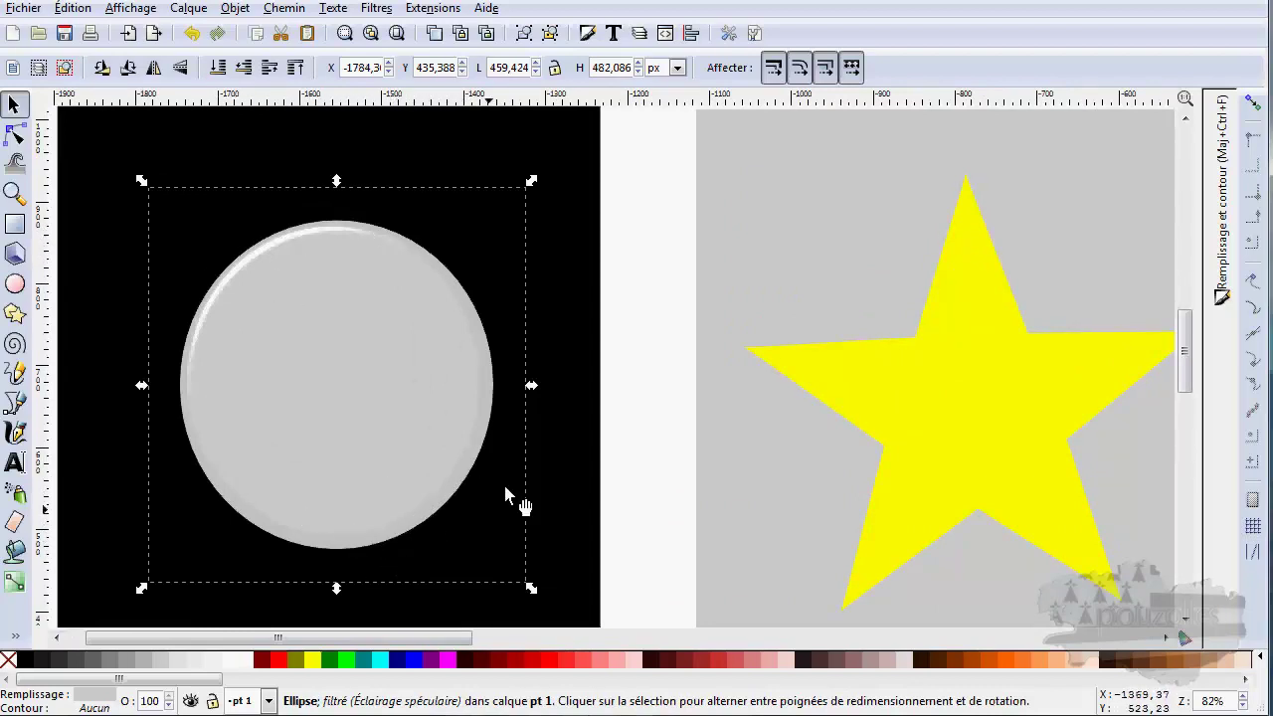
left_click(192, 33)
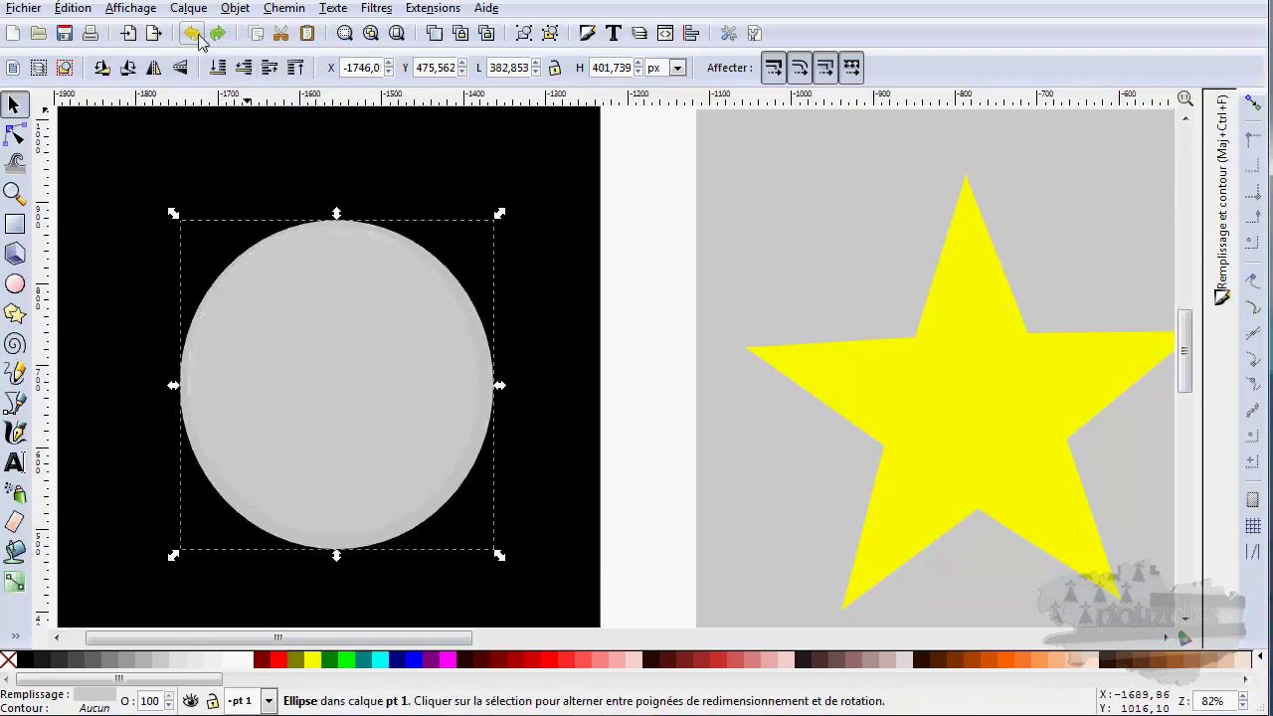
Try the Estompage du pourtour filter on the grey ellipse, and undo it
left_click(375, 8)
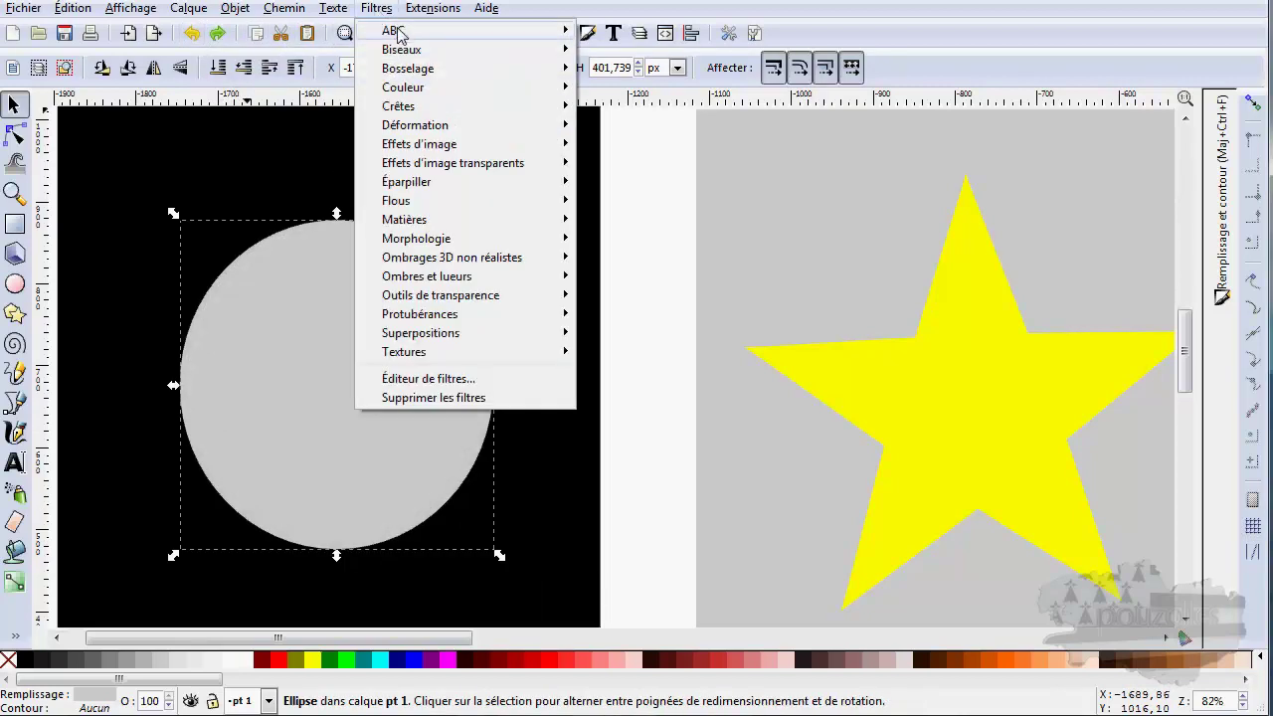
mouse_move(398, 30)
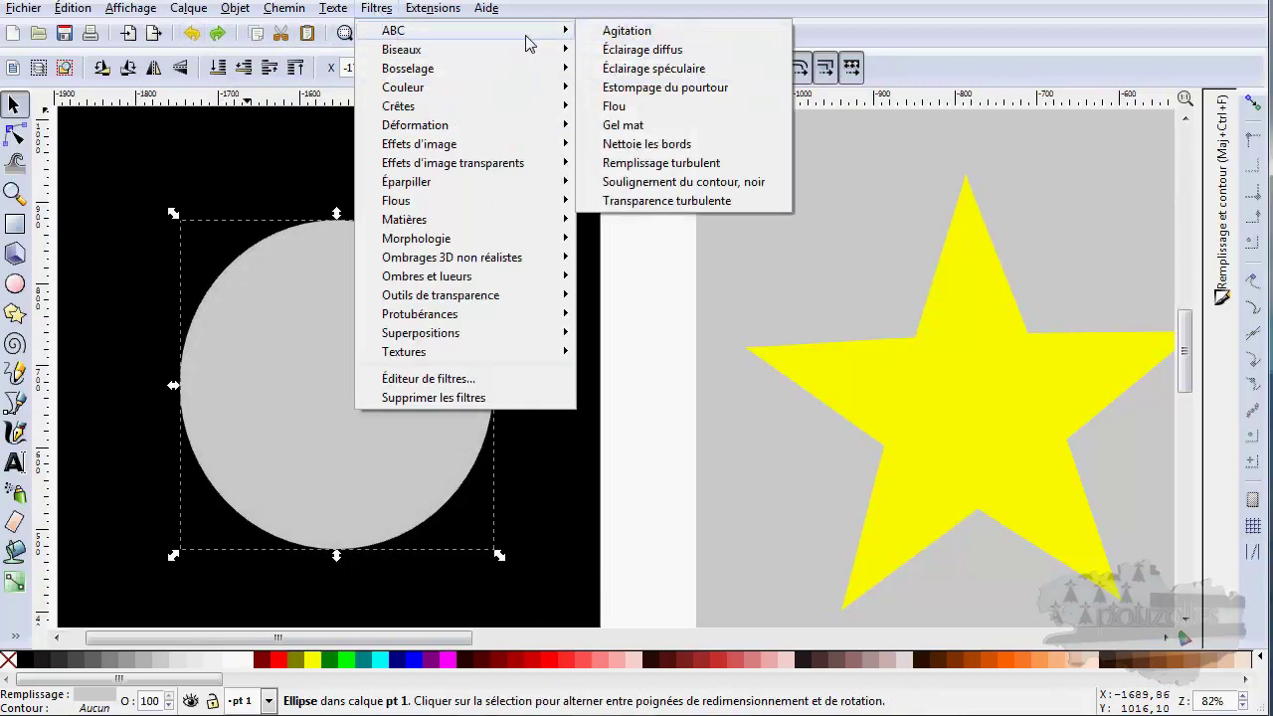
left_click(671, 88)
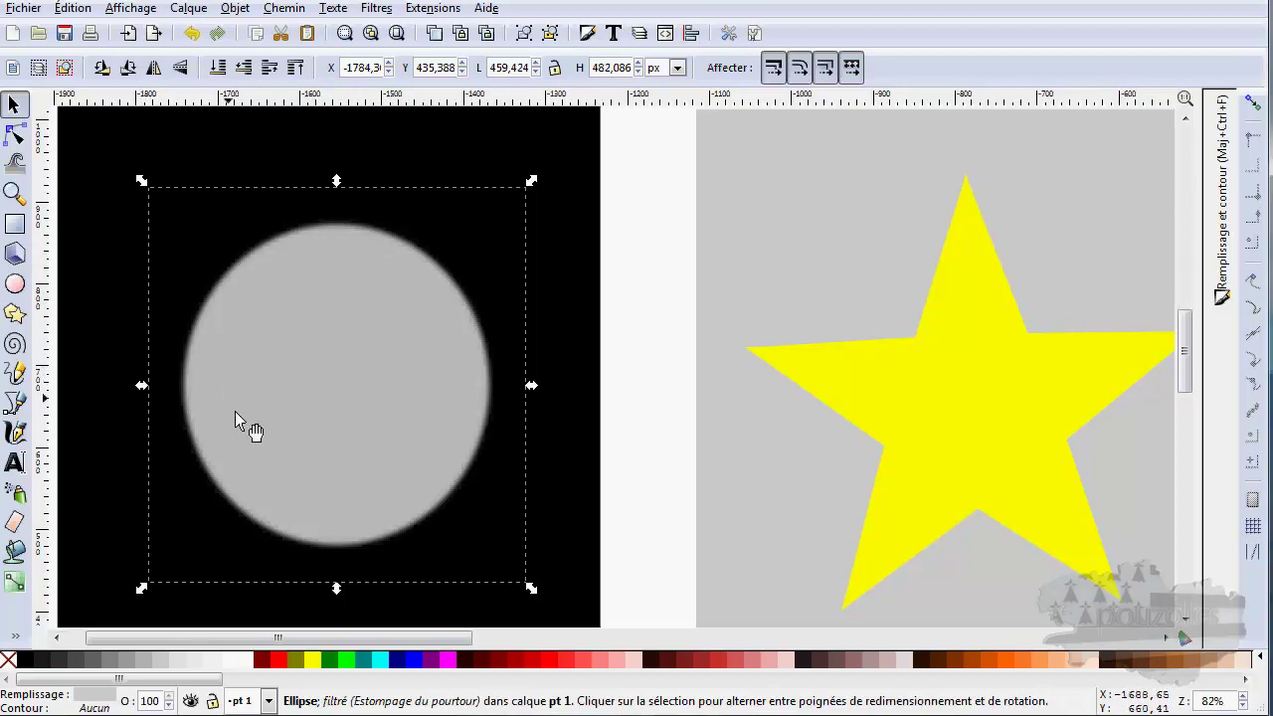
left_click(193, 33)
Try the Flou filter from the ABC category on the grey ellipse, and undo it
left_click(376, 8)
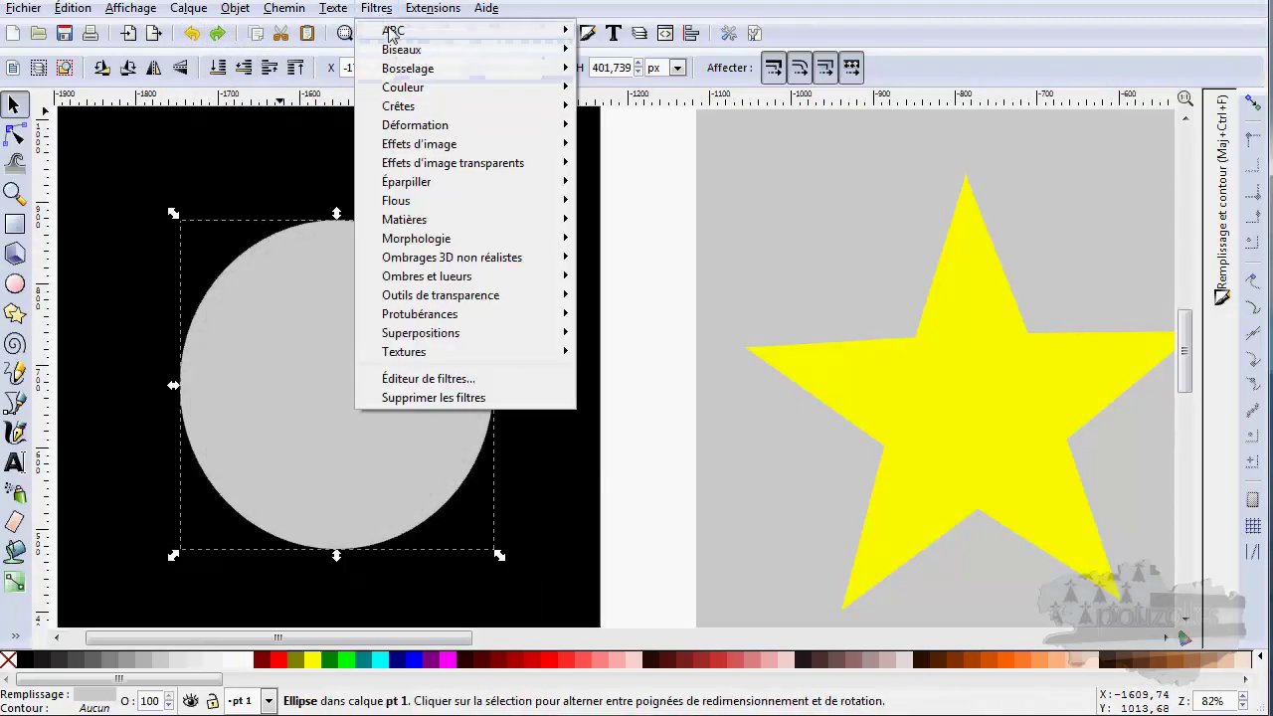
mouse_move(398, 29)
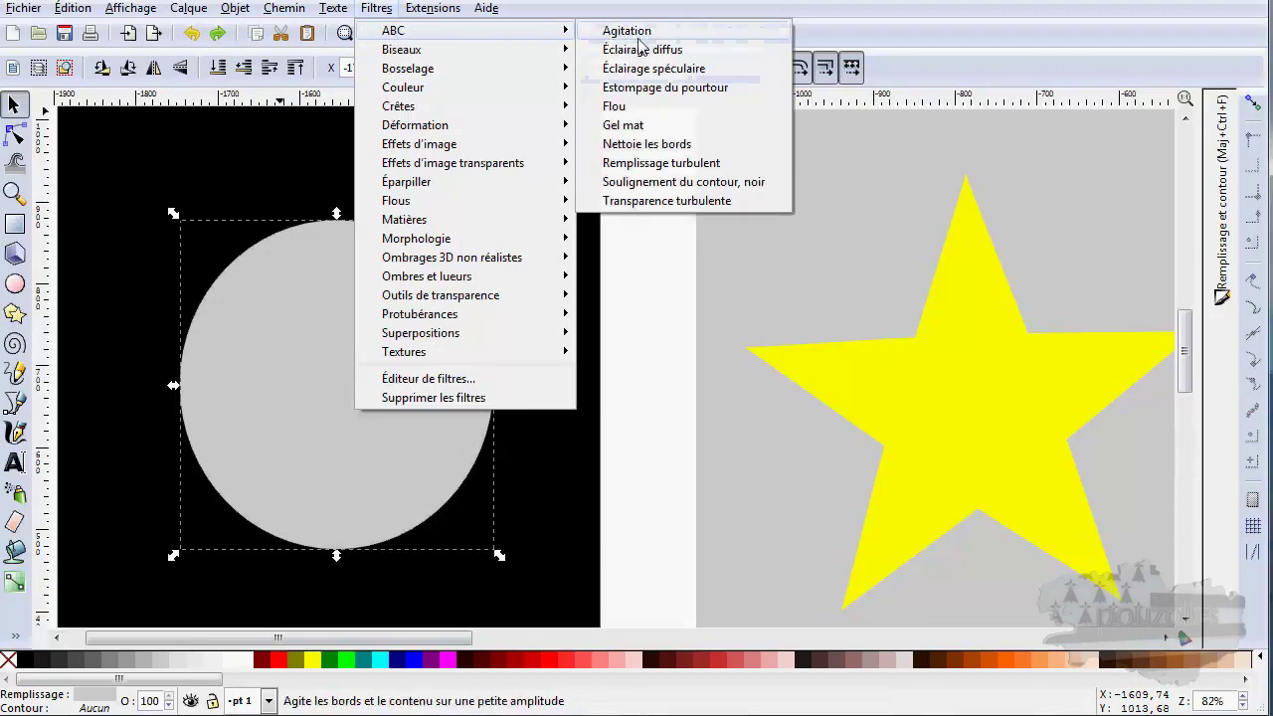
left_click(636, 107)
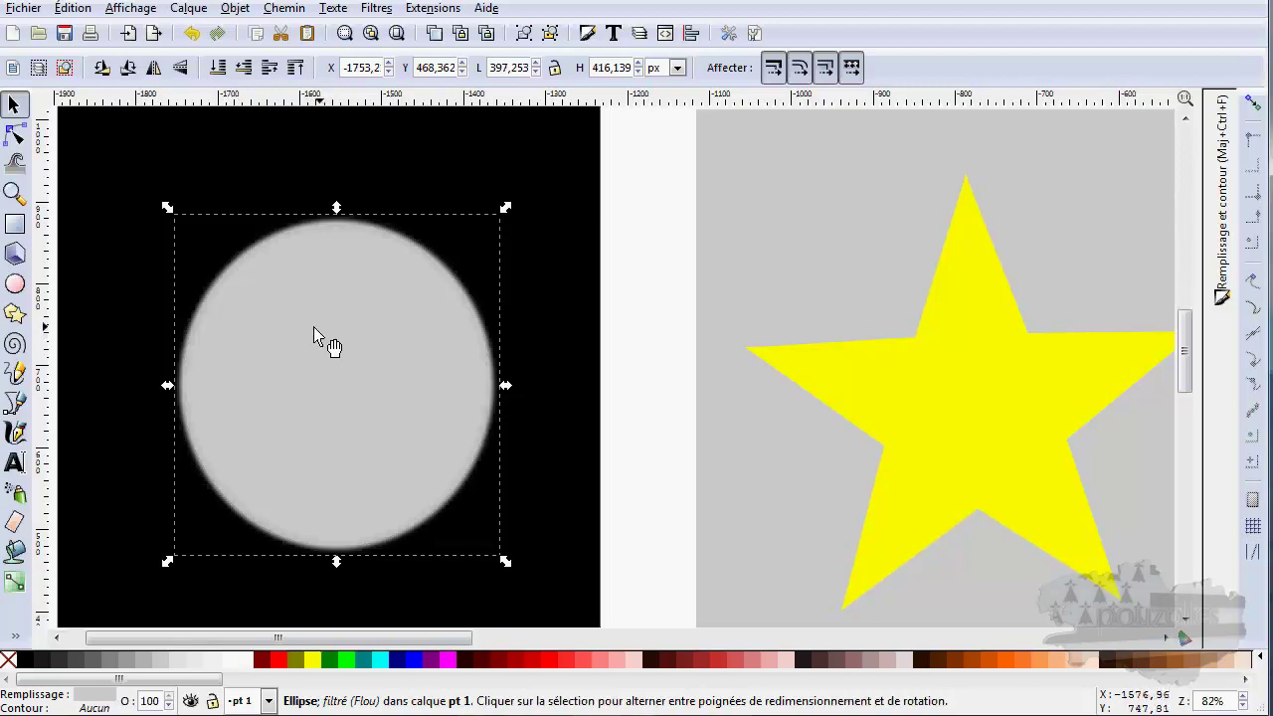
left_click(192, 32)
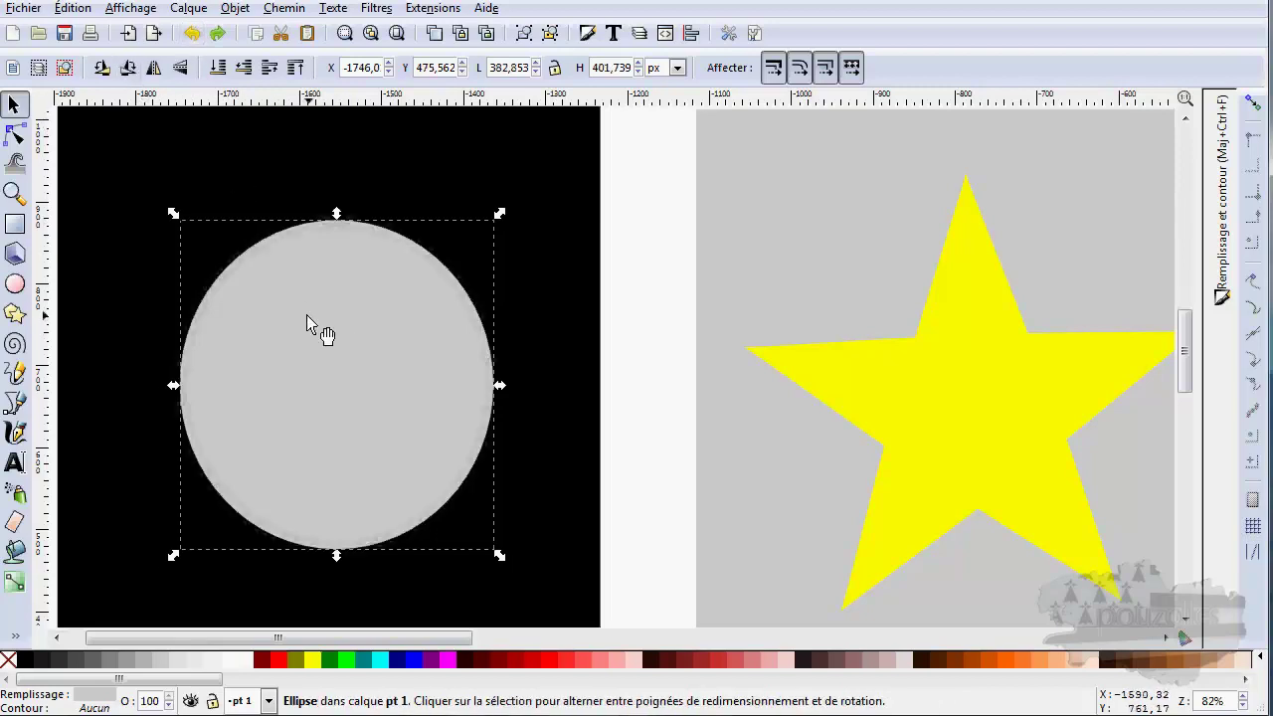
Move the grey ellipse to the black rectangle's upper-left area and shrink it proportionally to about 252 × 265 px
left_click_drag(323, 346, 219, 264)
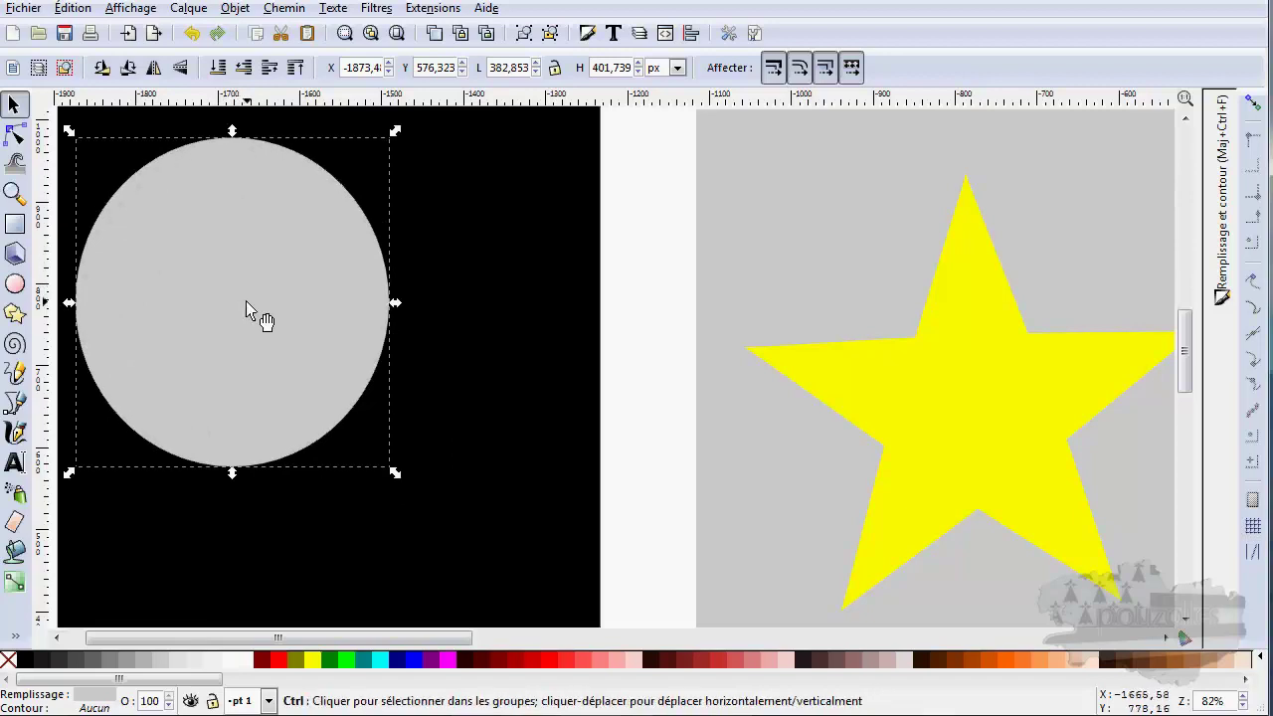
left_click_drag(395, 475, 295, 363)
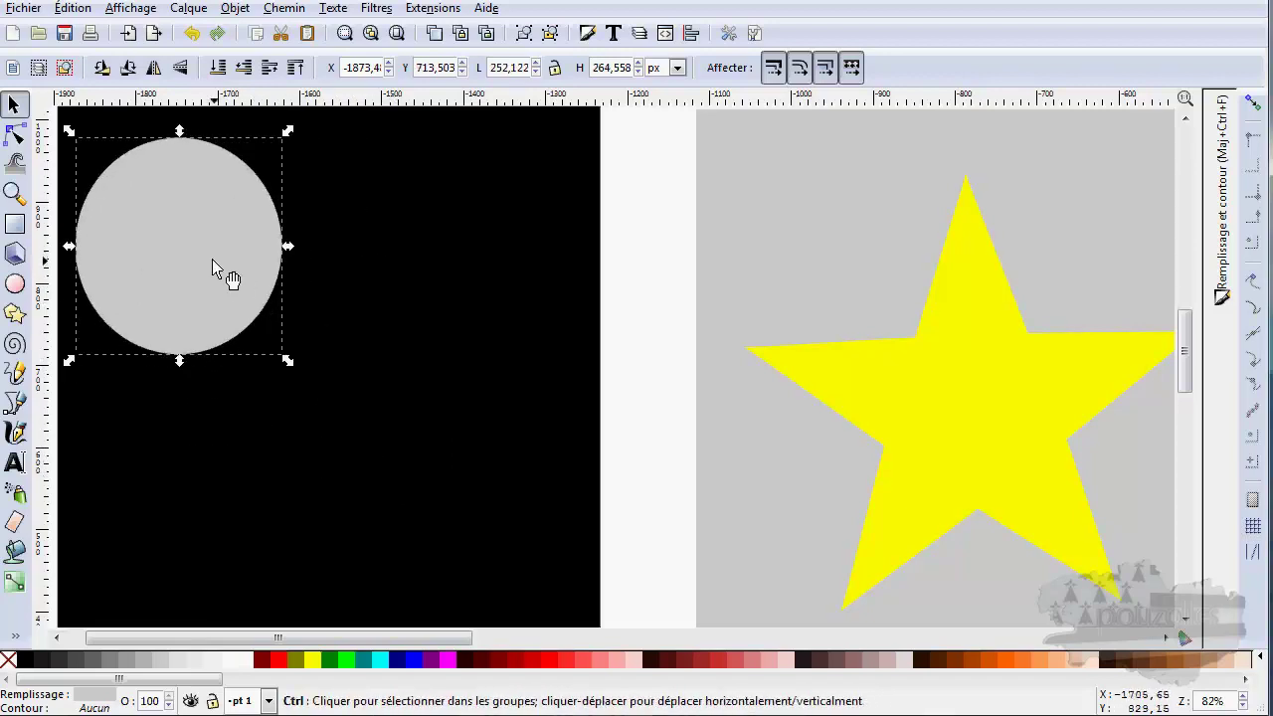
mouse_move(212, 260)
left_mouse_down()
mouse_move(360, 260)
mouse_move(212, 355)
mouse_move(252, 259)
mouse_move(232, 260)
left_mouse_up()
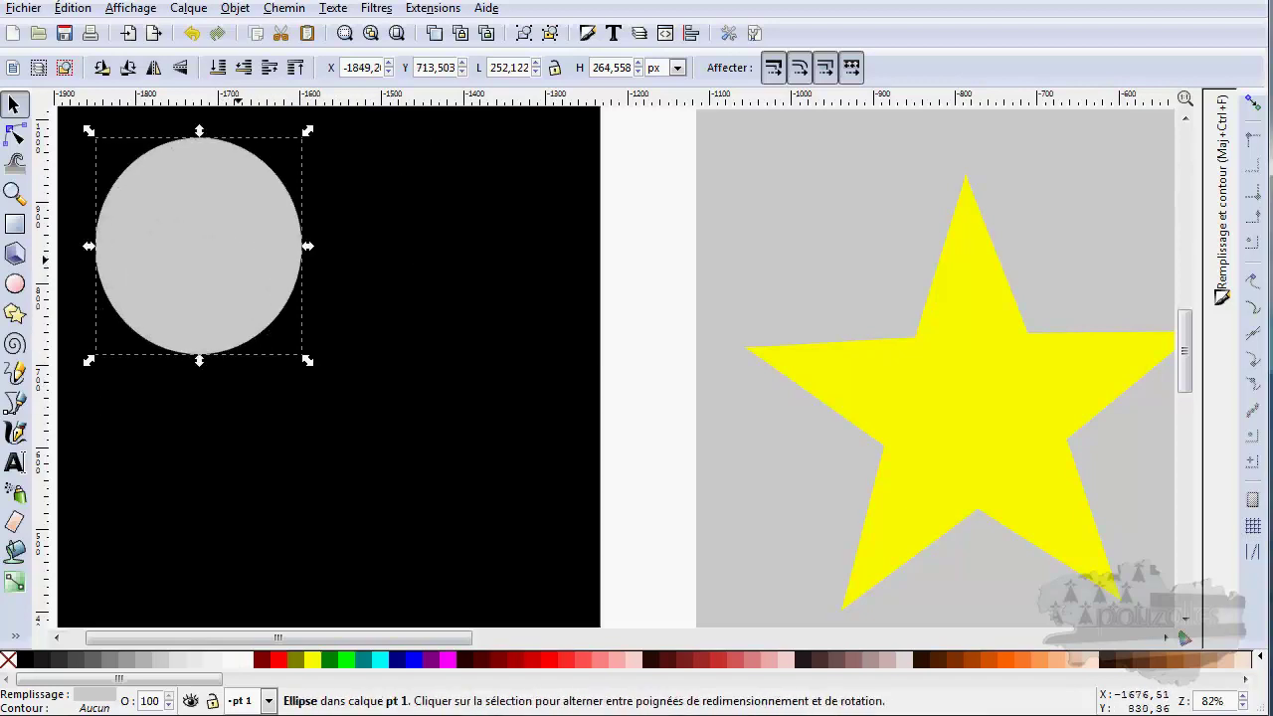
Duplicate the grey ellipse and place the copy diagonally below and right of the original, at about X -1586, Y 471 px
right_click(211, 254)
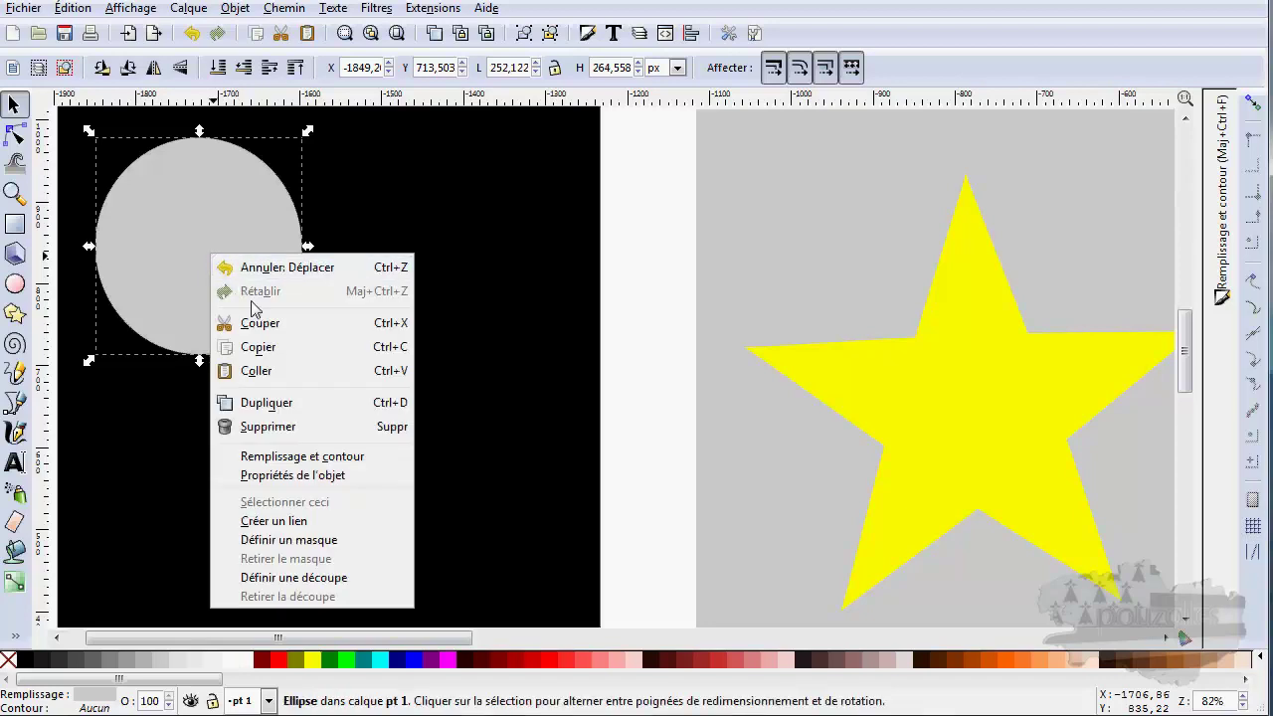
left_click(279, 403)
left_click_drag(243, 285, 446, 472)
Apply the Estompage du pourtour filter to the upper-left grey ellipse
left_click(237, 256)
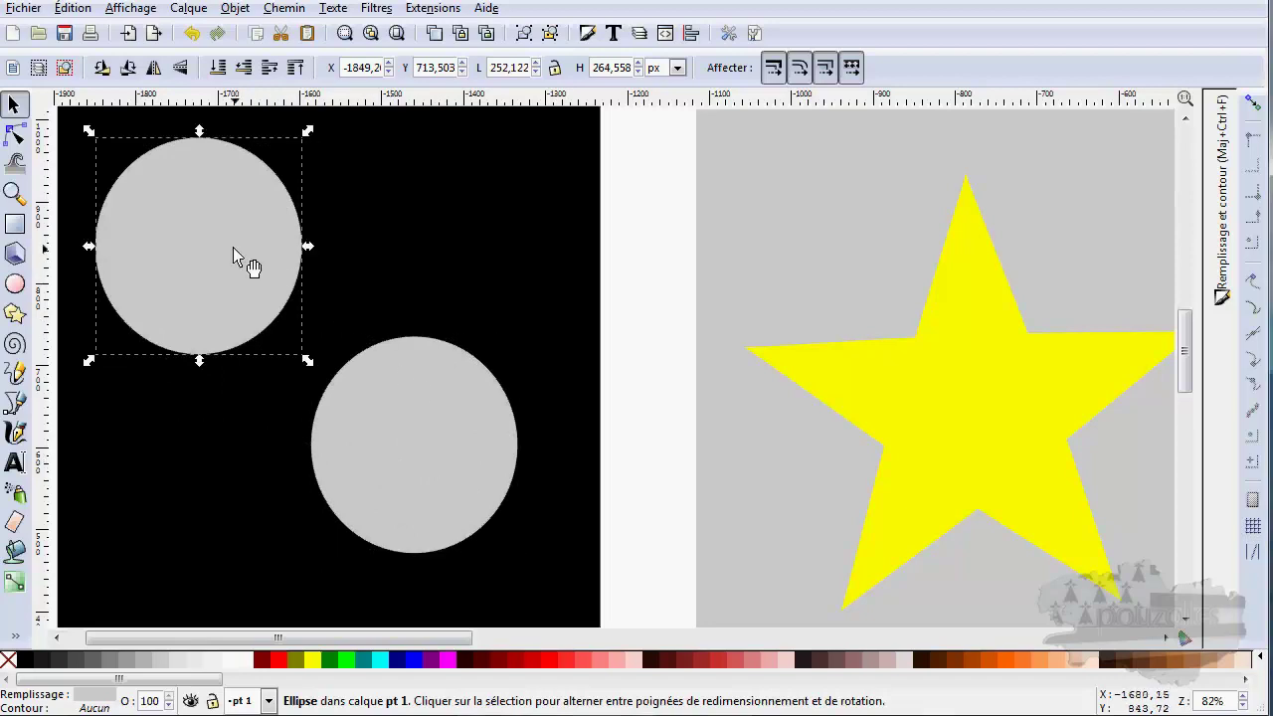
left_click(377, 9)
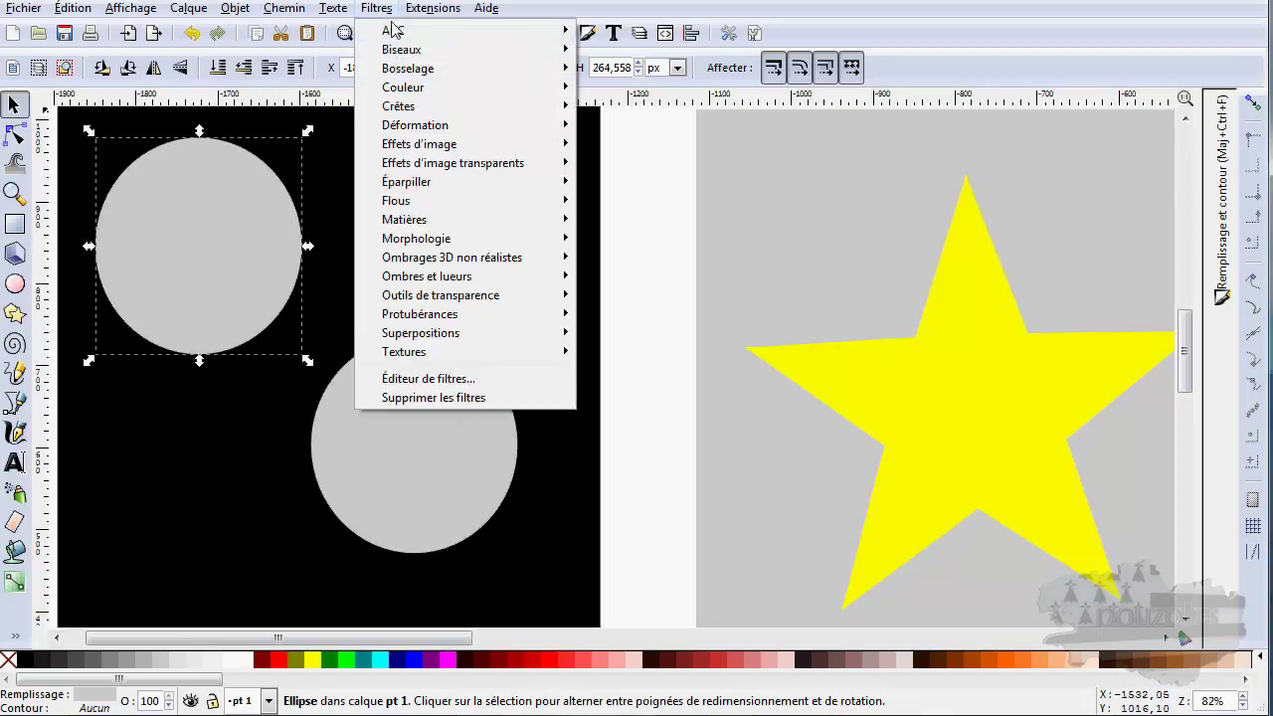
mouse_move(488, 46)
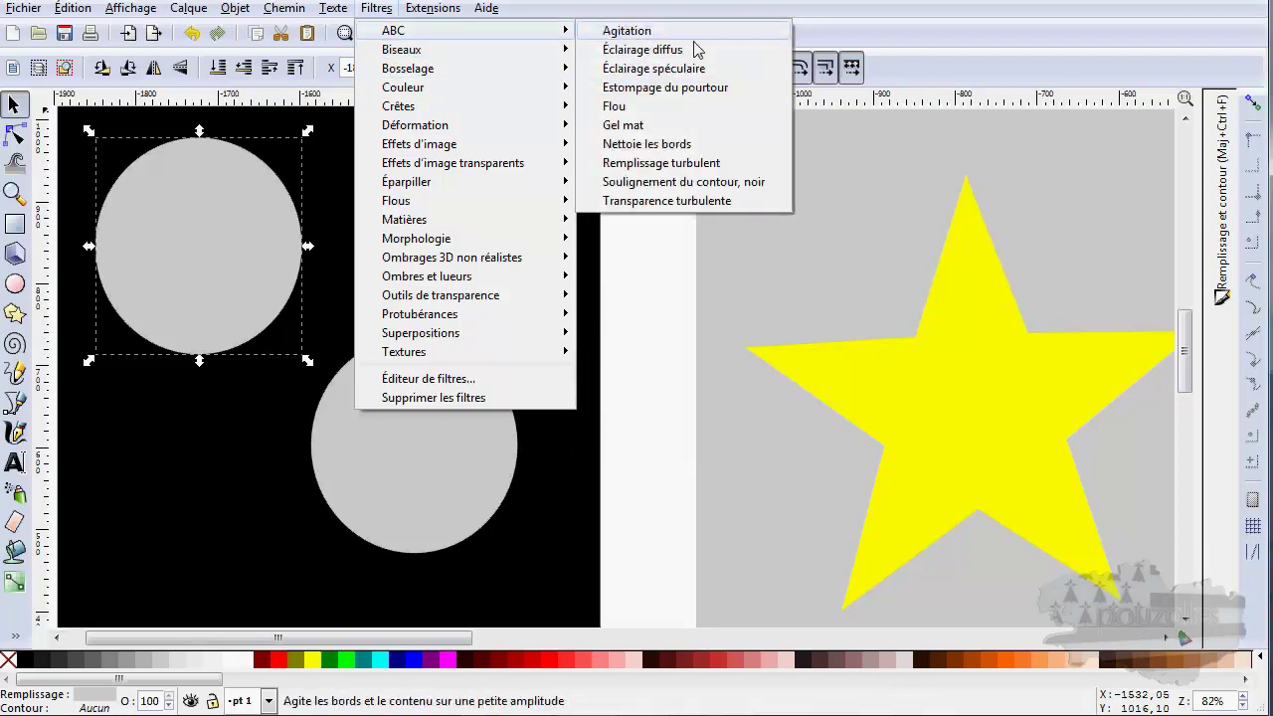
left_click(655, 89)
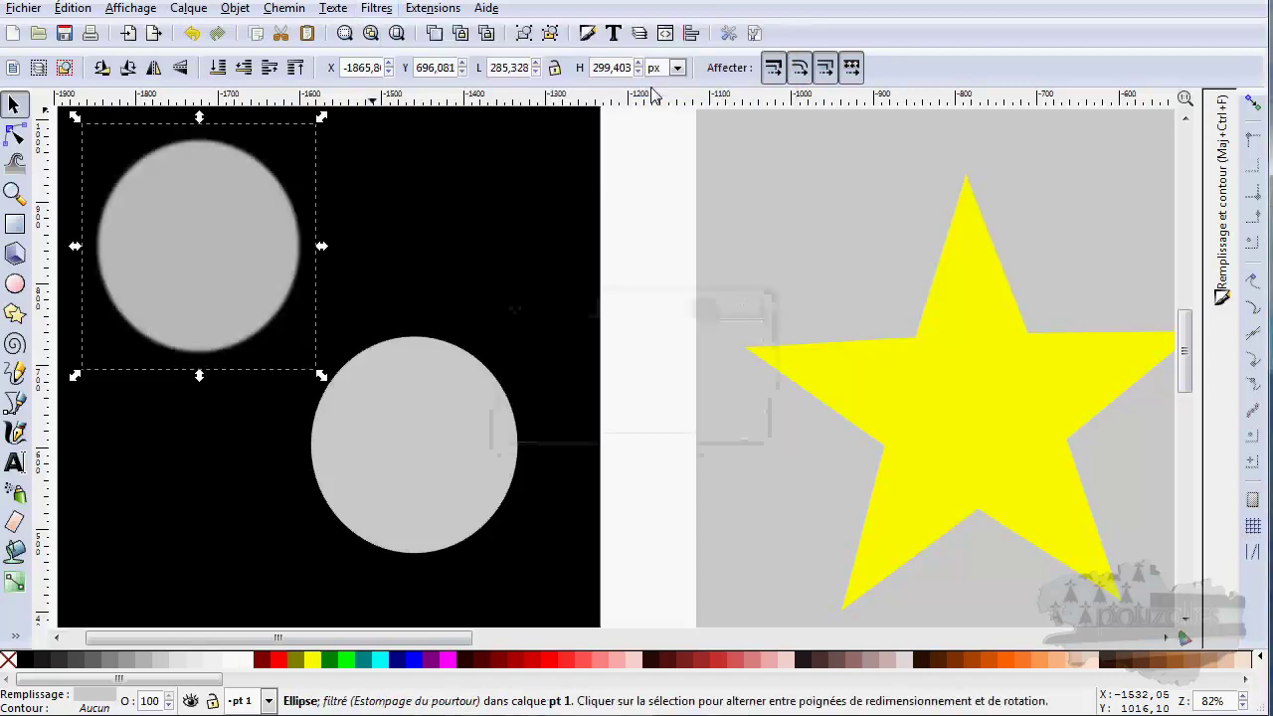
Try the Flou filter on the lower-right grey ellipse, compare its edges with the upper-left ellipse, and undo the filter
left_click(417, 418)
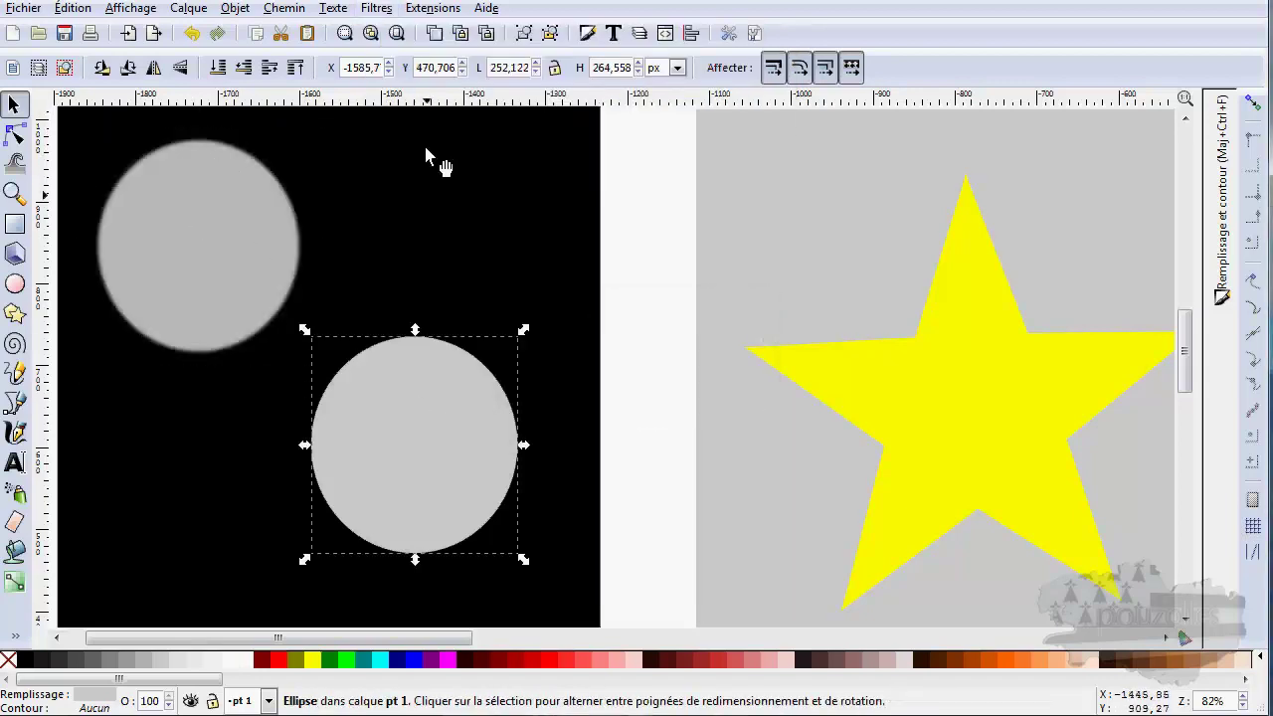
left_click(379, 9)
mouse_move(432, 32)
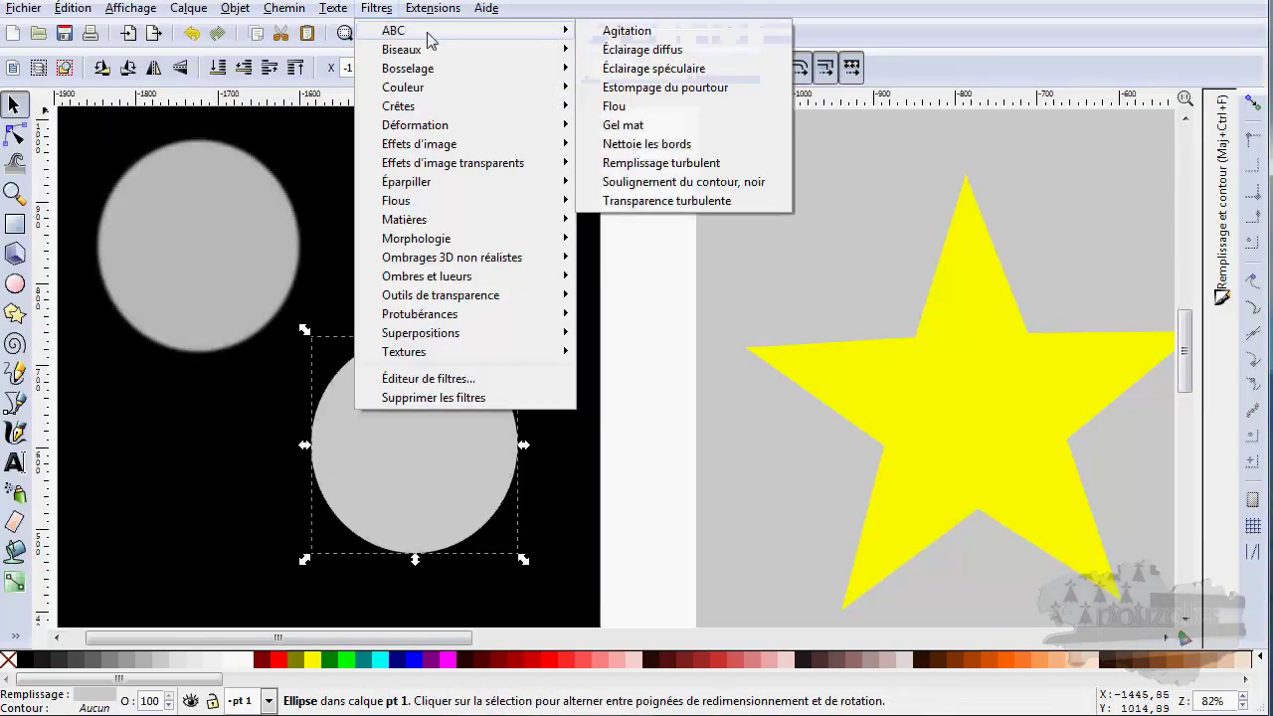
left_click(633, 108)
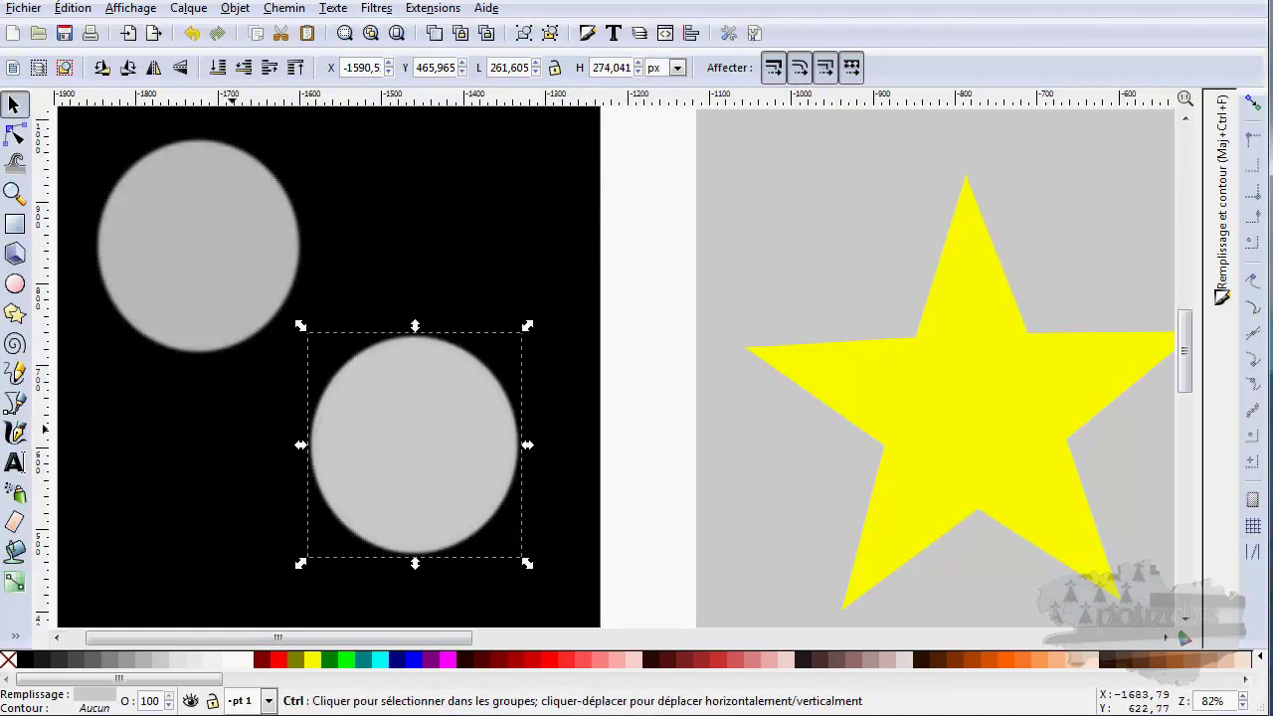
scroll(263, 427, "up", 1)
left_click_drag(226, 420, 415, 537)
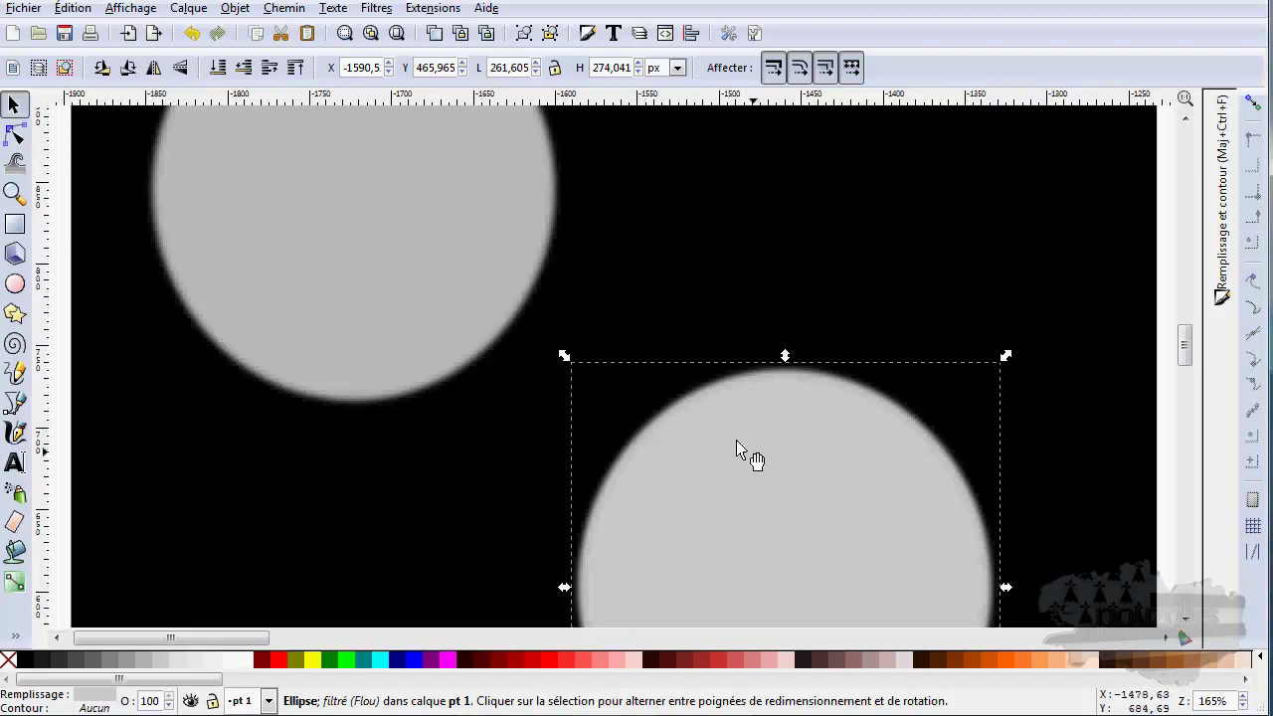
scroll(621, 459, "down", 2)
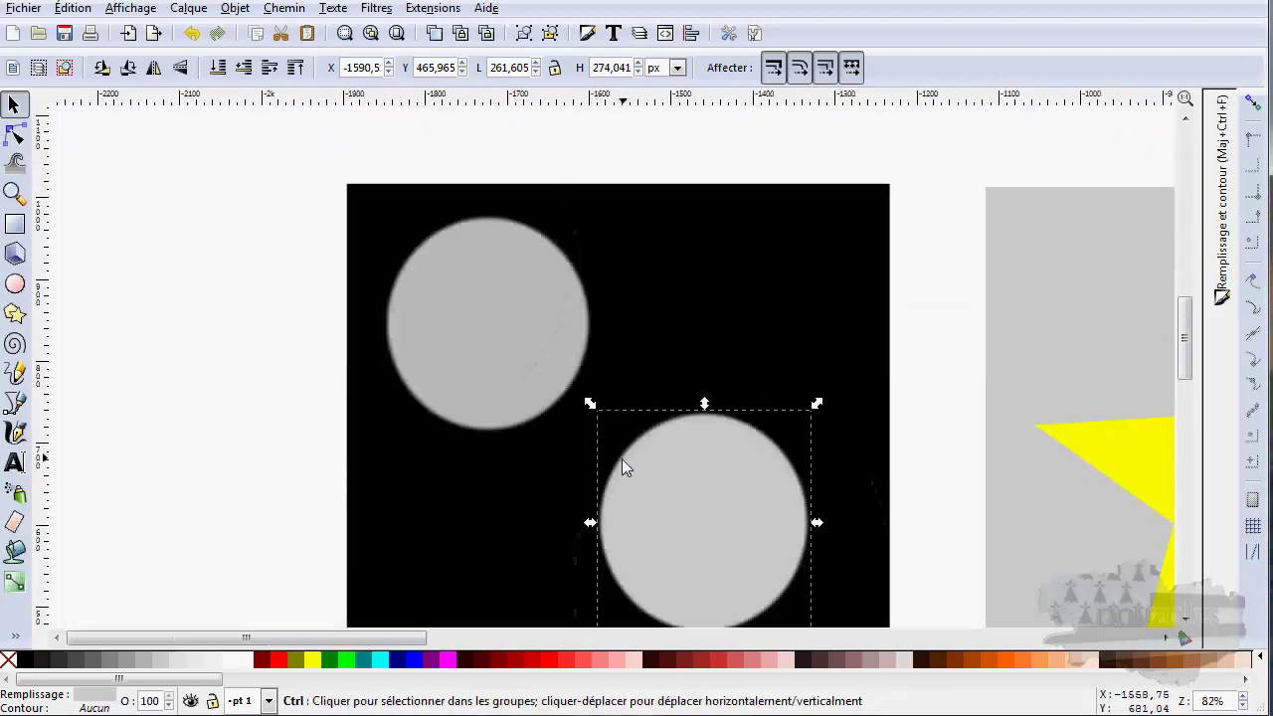
left_click_drag(621, 459, 487, 338)
scroll(562, 402, "up", 2)
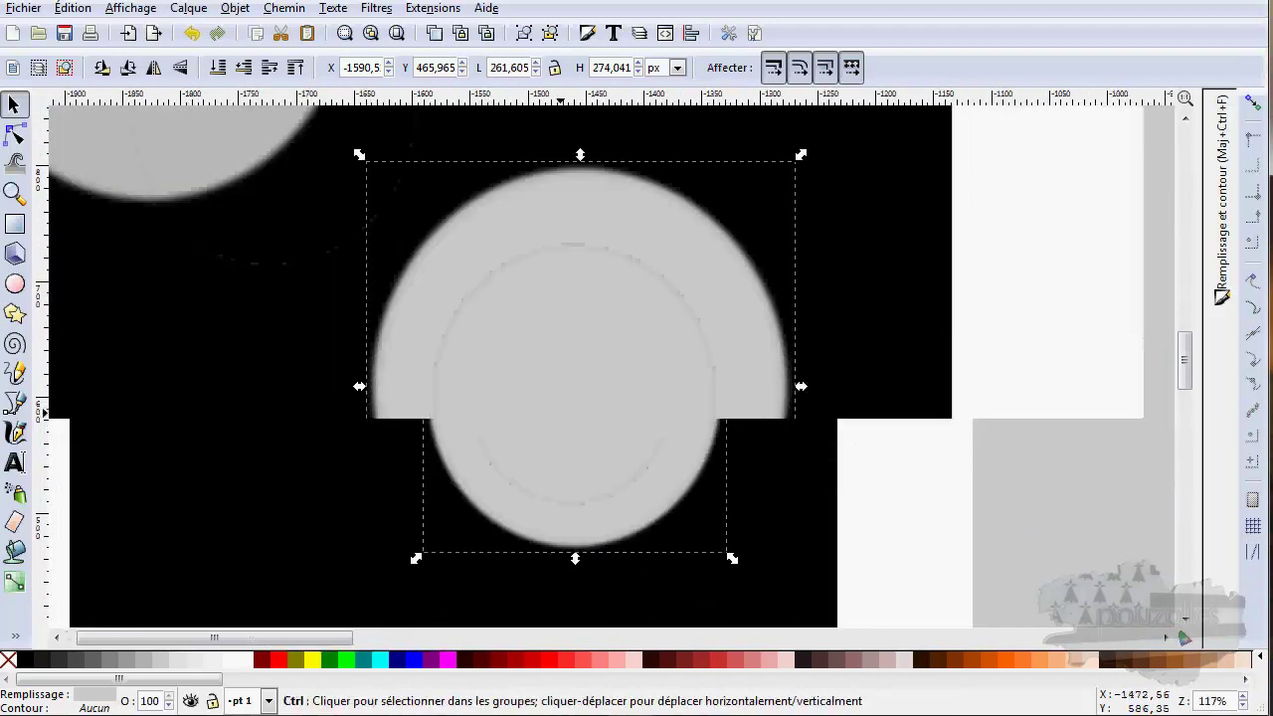
left_click(192, 35)
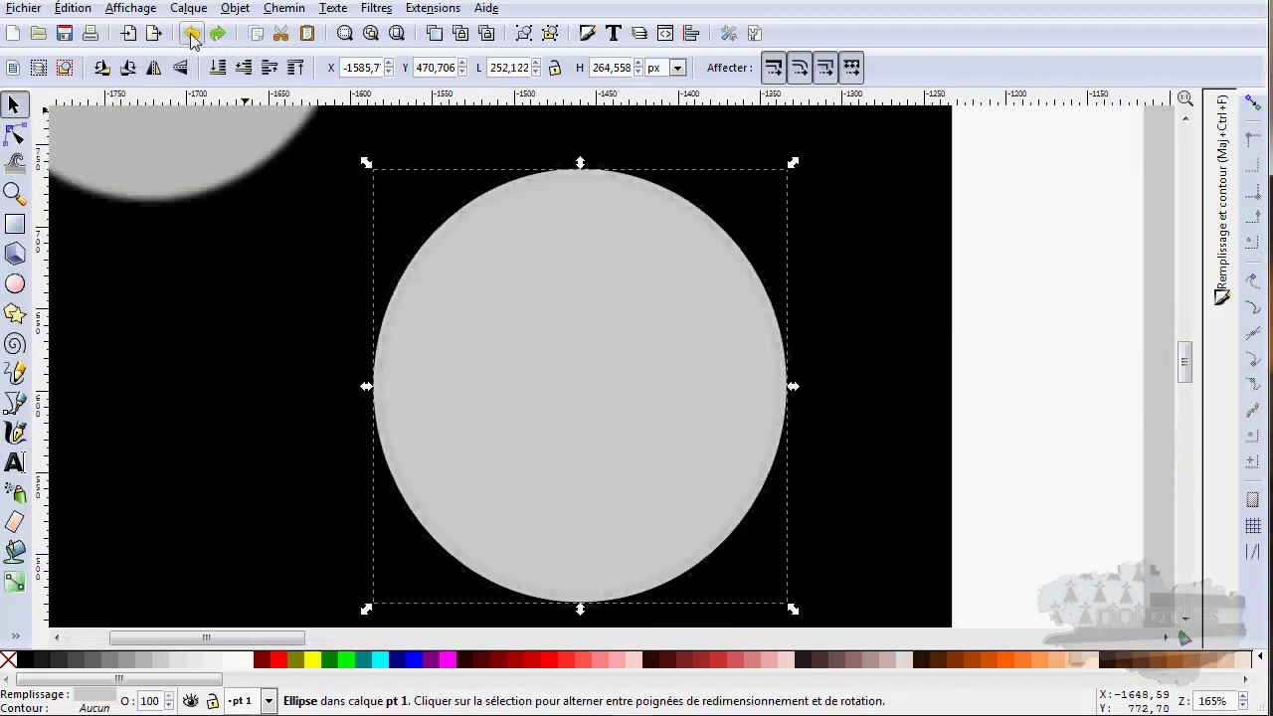
Try the Gel mat filter from the ABC category on the lower-right grey ellipse, and undo it
left_click(376, 10)
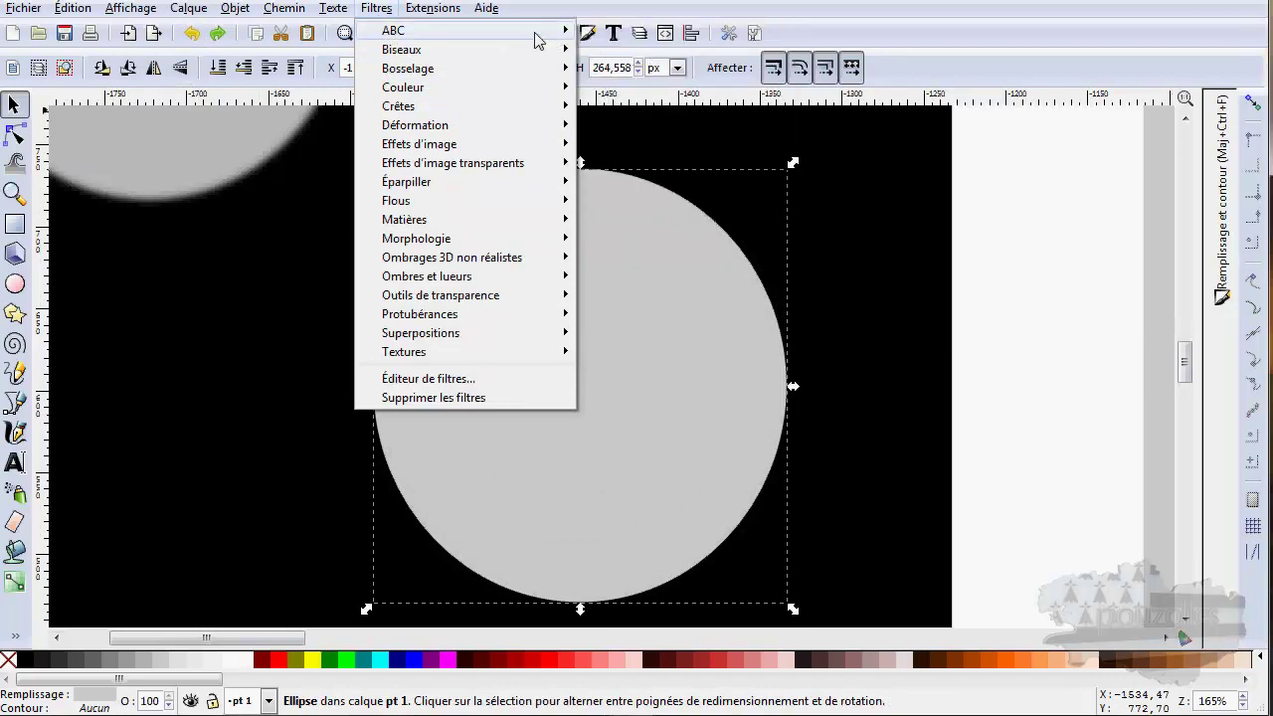
mouse_move(544, 37)
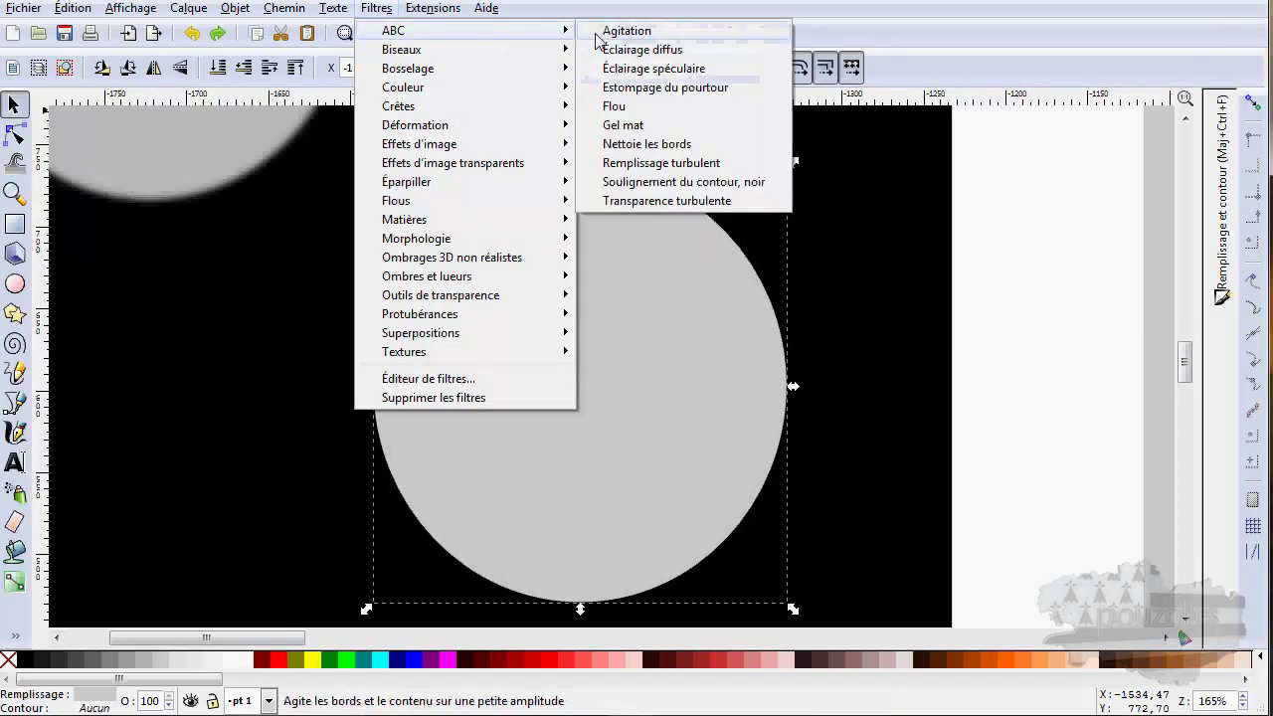
left_click(622, 126)
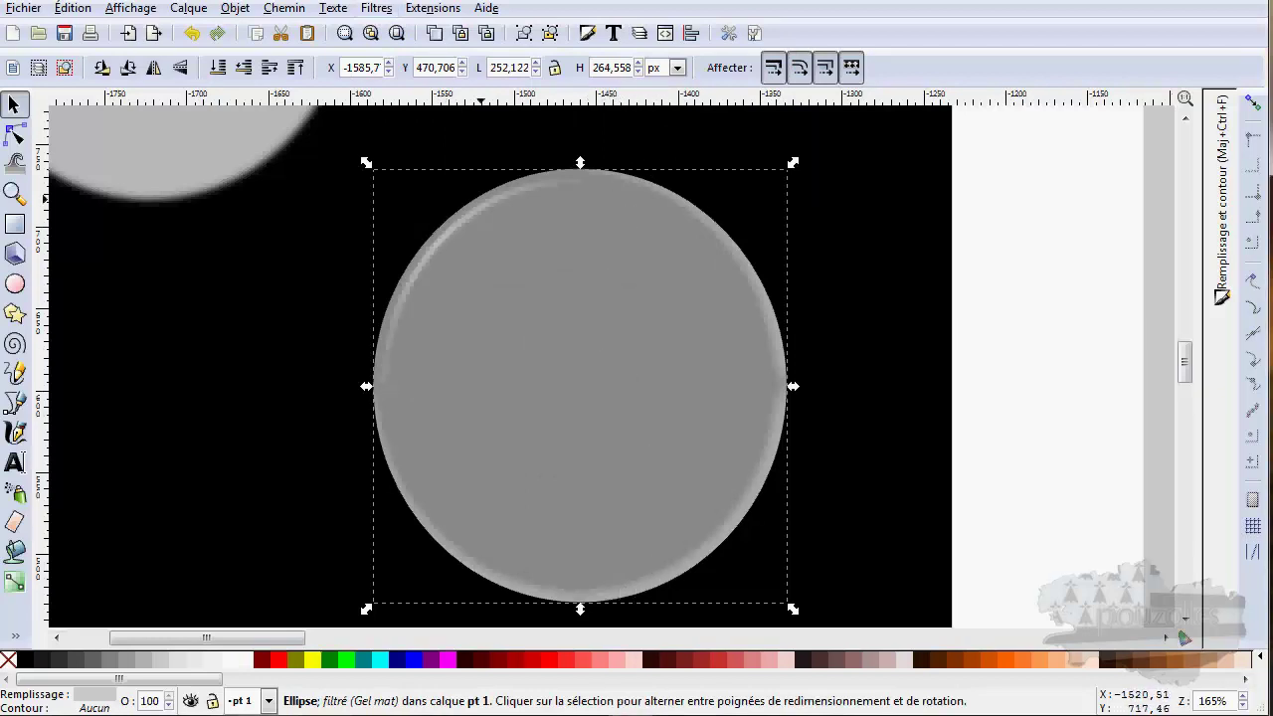
left_click(192, 33)
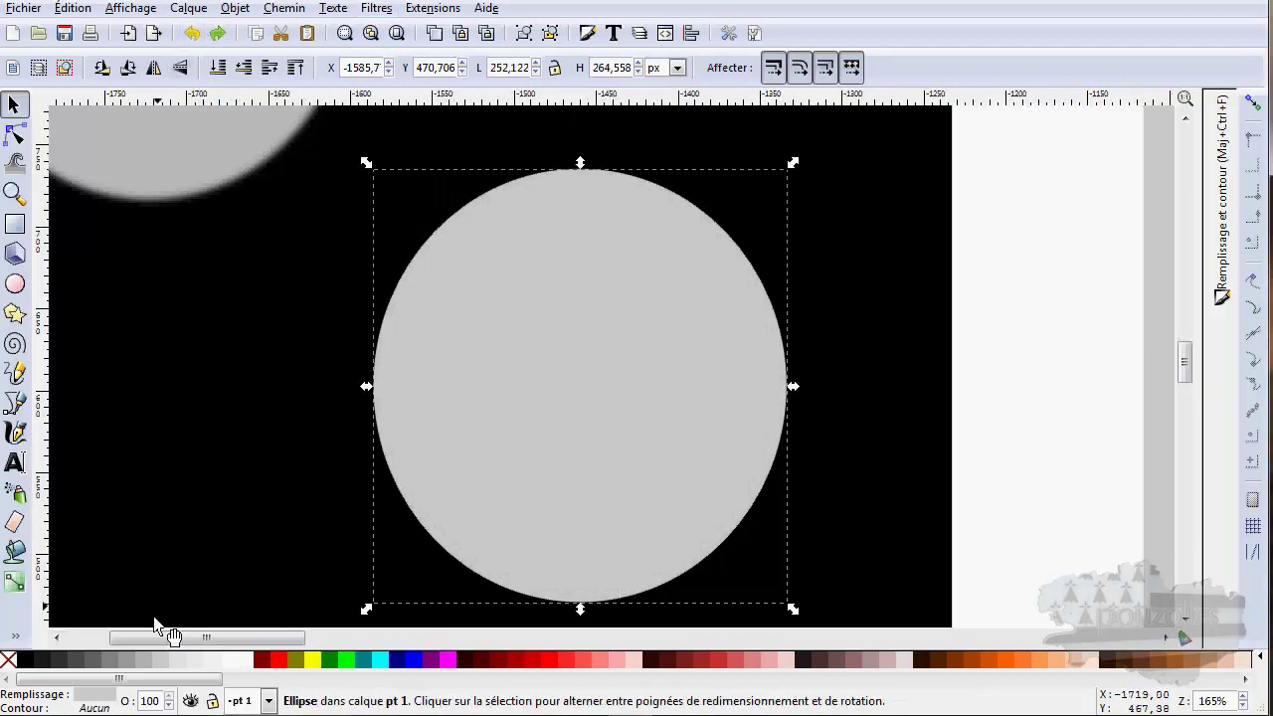
Fill the lower-right ellipse with cyan, try the Gel mat filter on it, and undo the filter
left_click(380, 661)
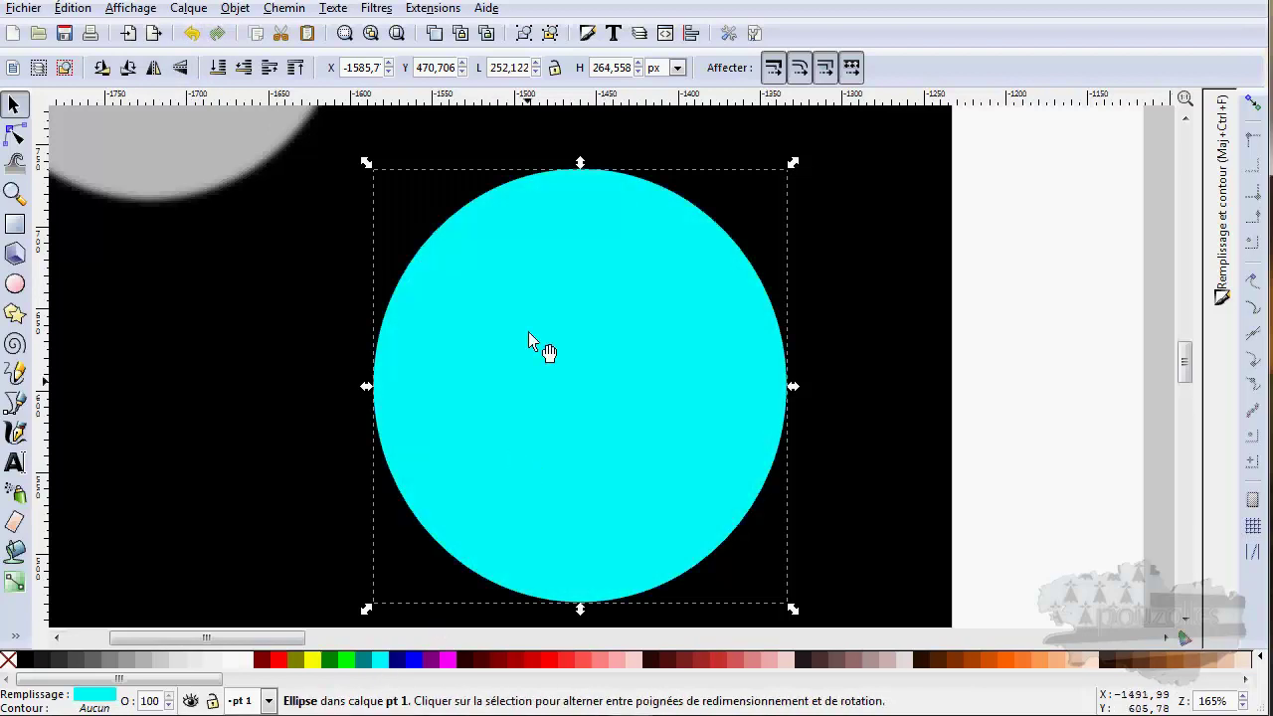
mouse_move(393, 29)
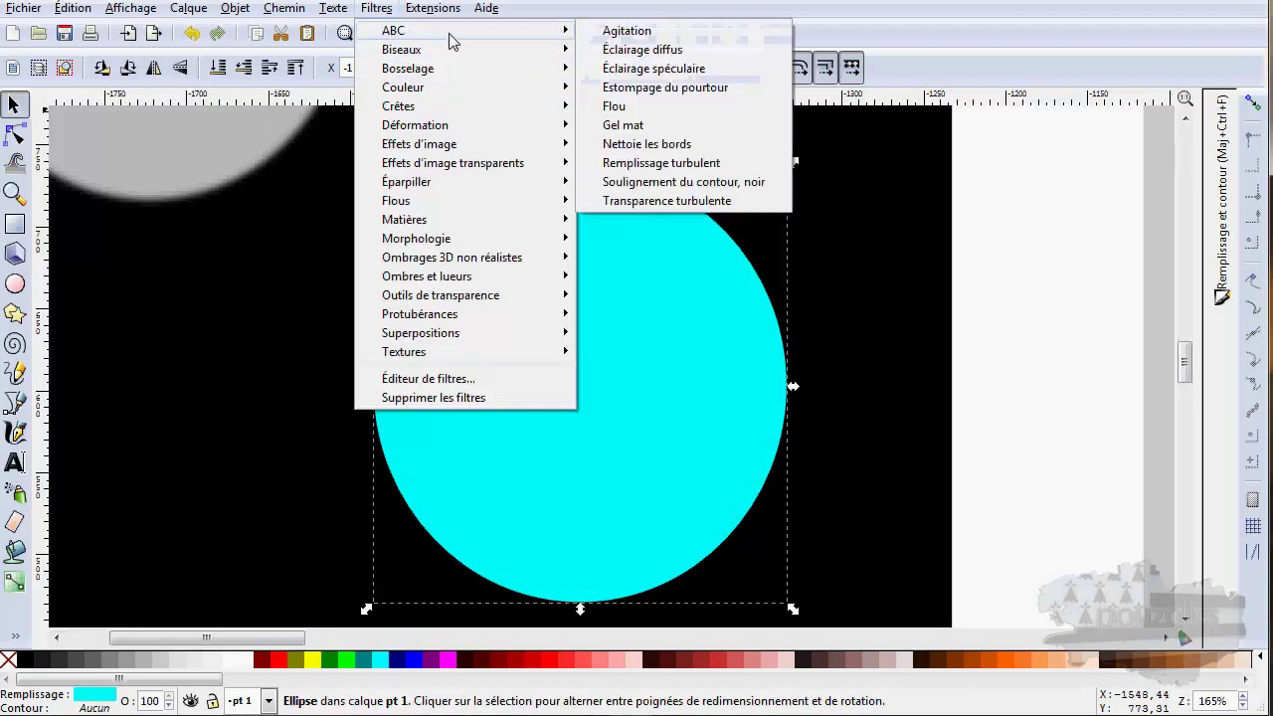
left_click(622, 126)
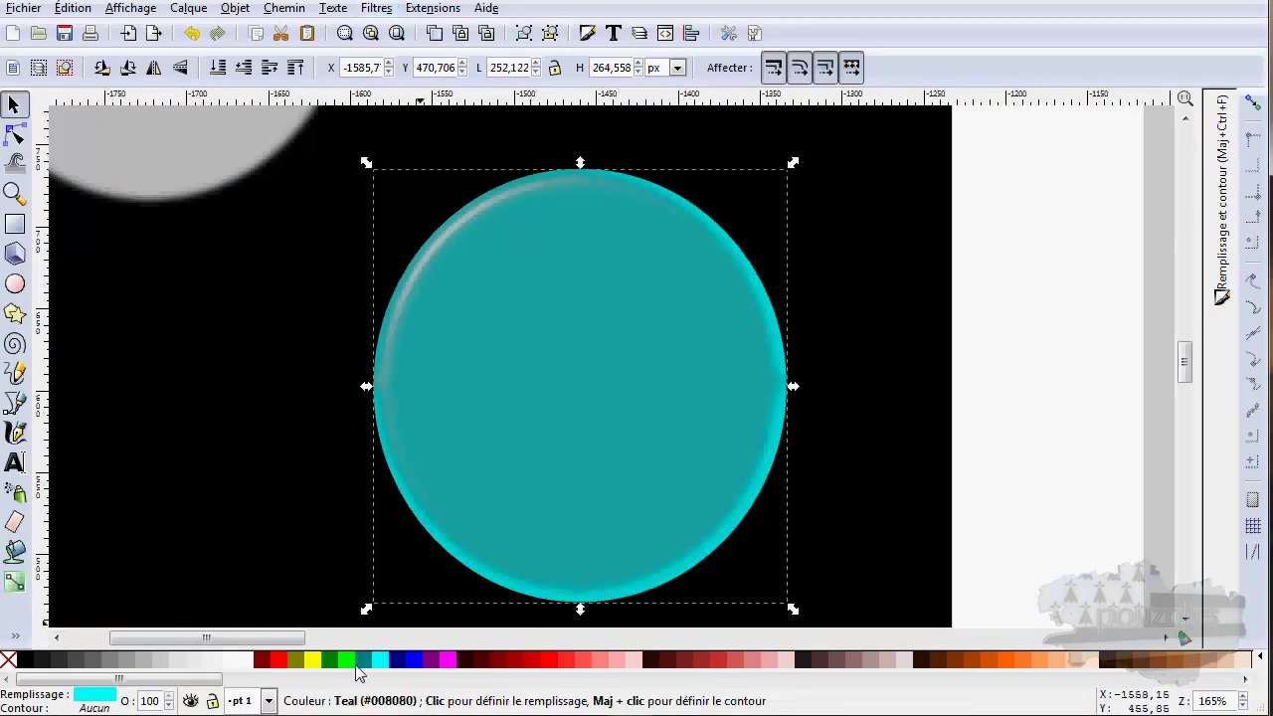
left_click(193, 33)
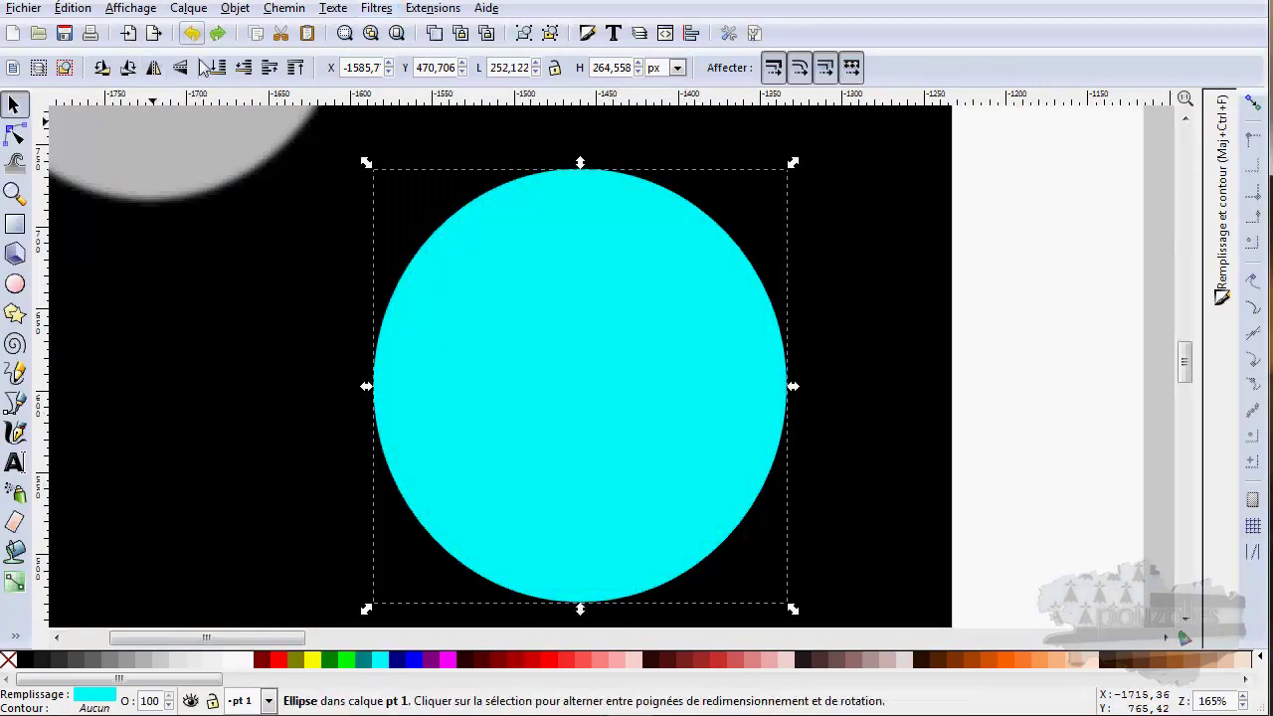
Fill the lower-right ellipse with red, try the Gel mat filter on it, and undo the filter
left_click(278, 660)
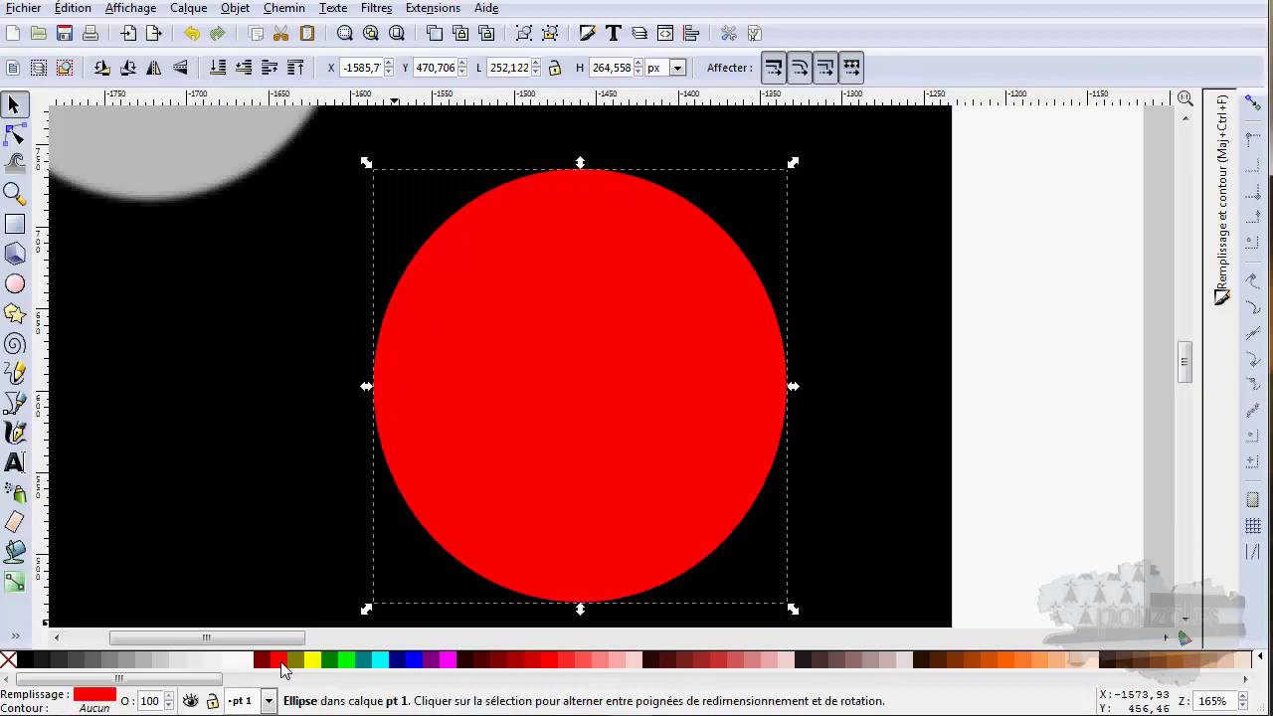
left_click(377, 8)
mouse_move(393, 37)
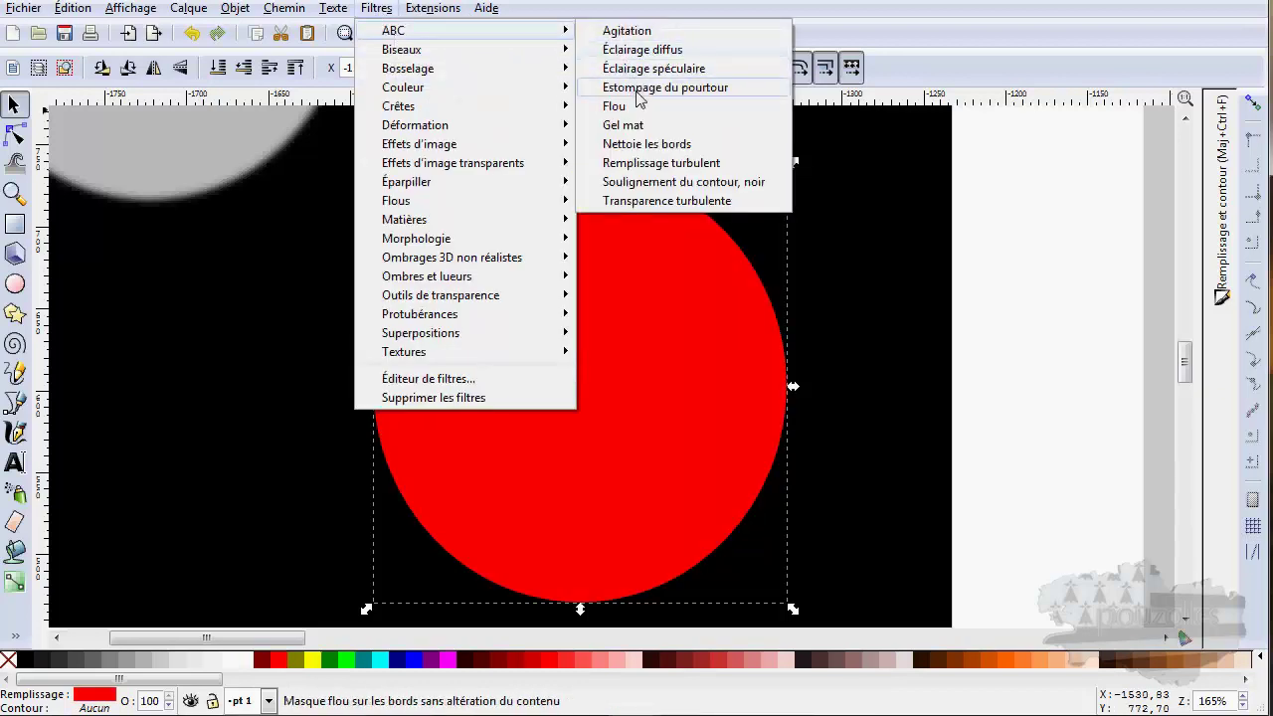
left_click(626, 127)
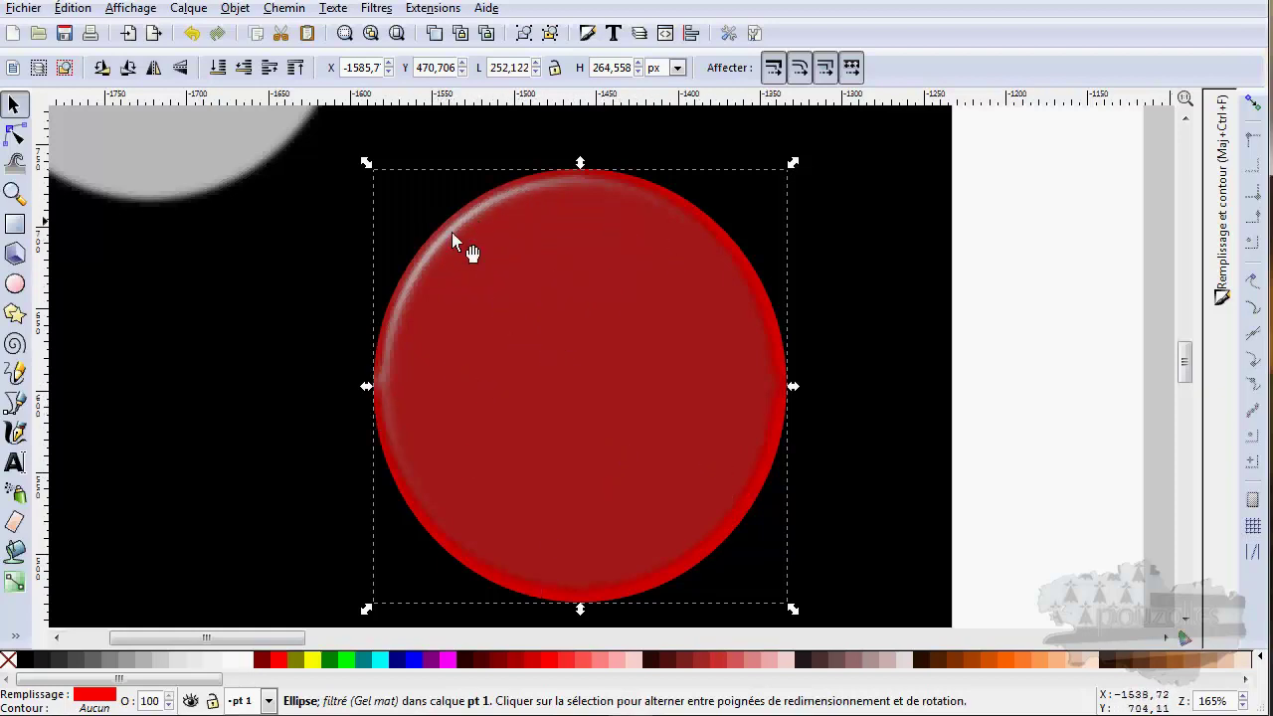
left_click(192, 34)
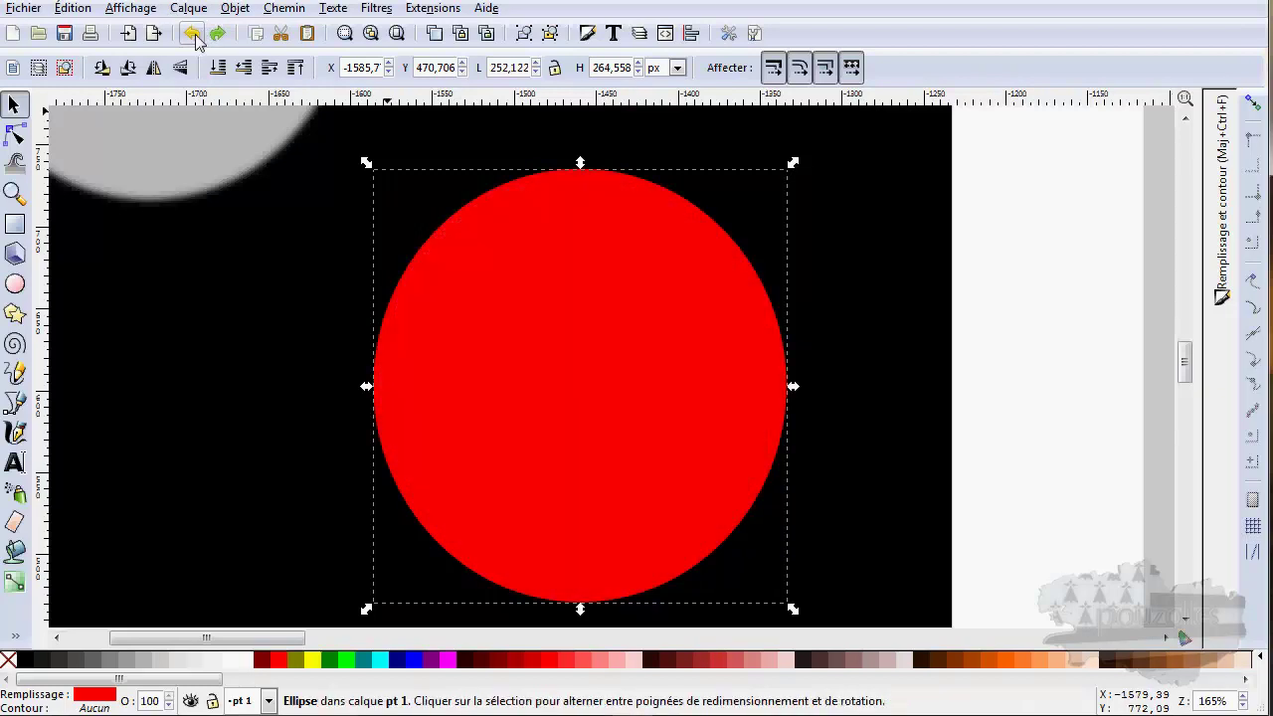
Try the Nettoie les bords filter from the ABC category on the red ellipse, and undo it
left_click(384, 10)
mouse_move(445, 37)
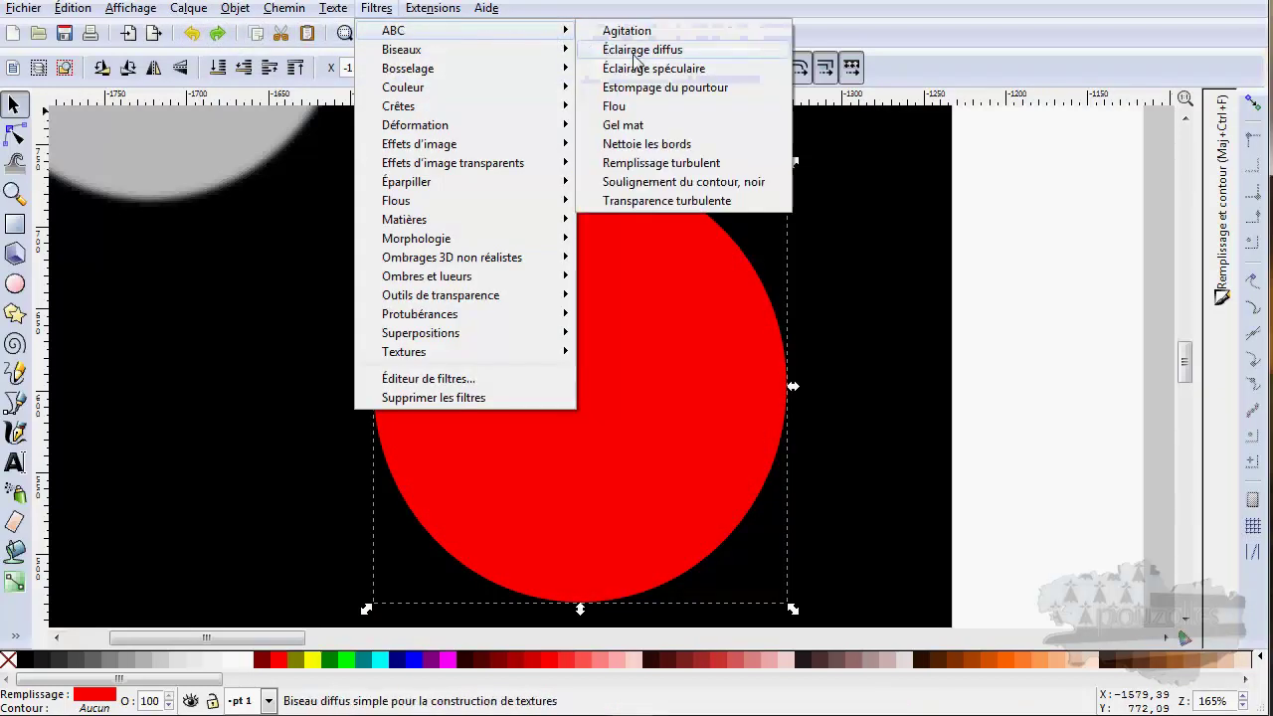
left_click(648, 145)
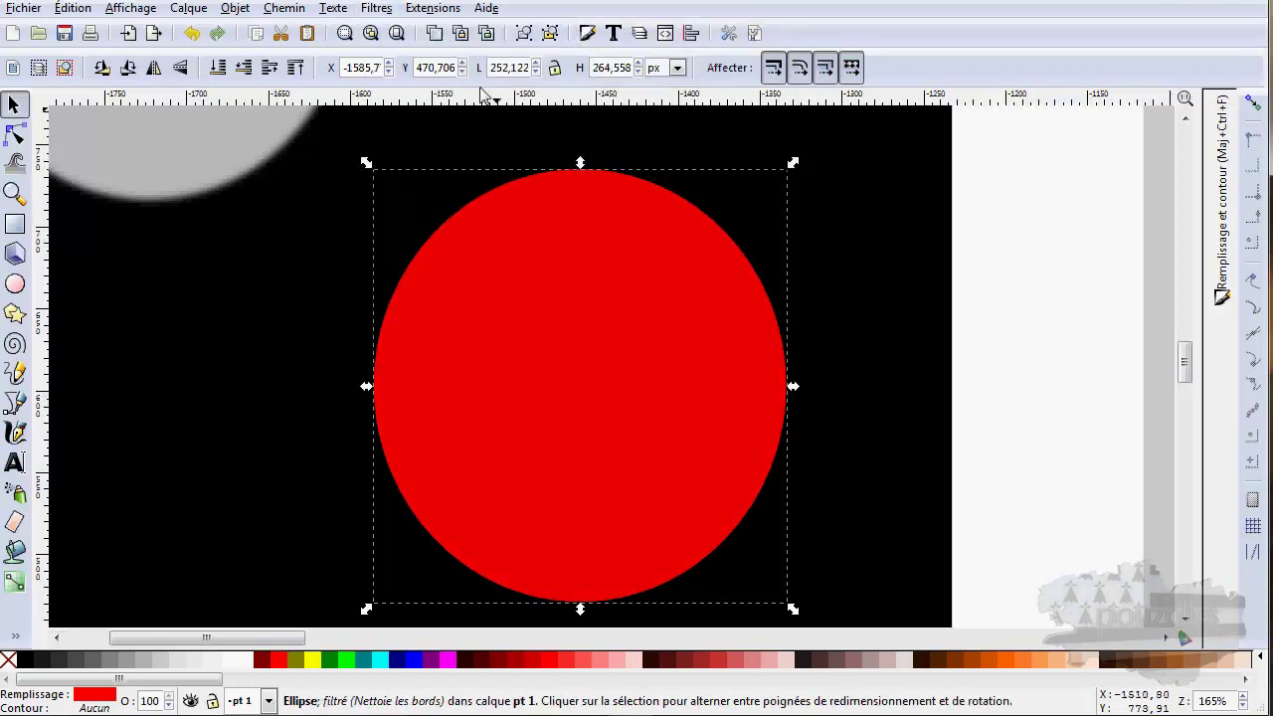
left_click(192, 34)
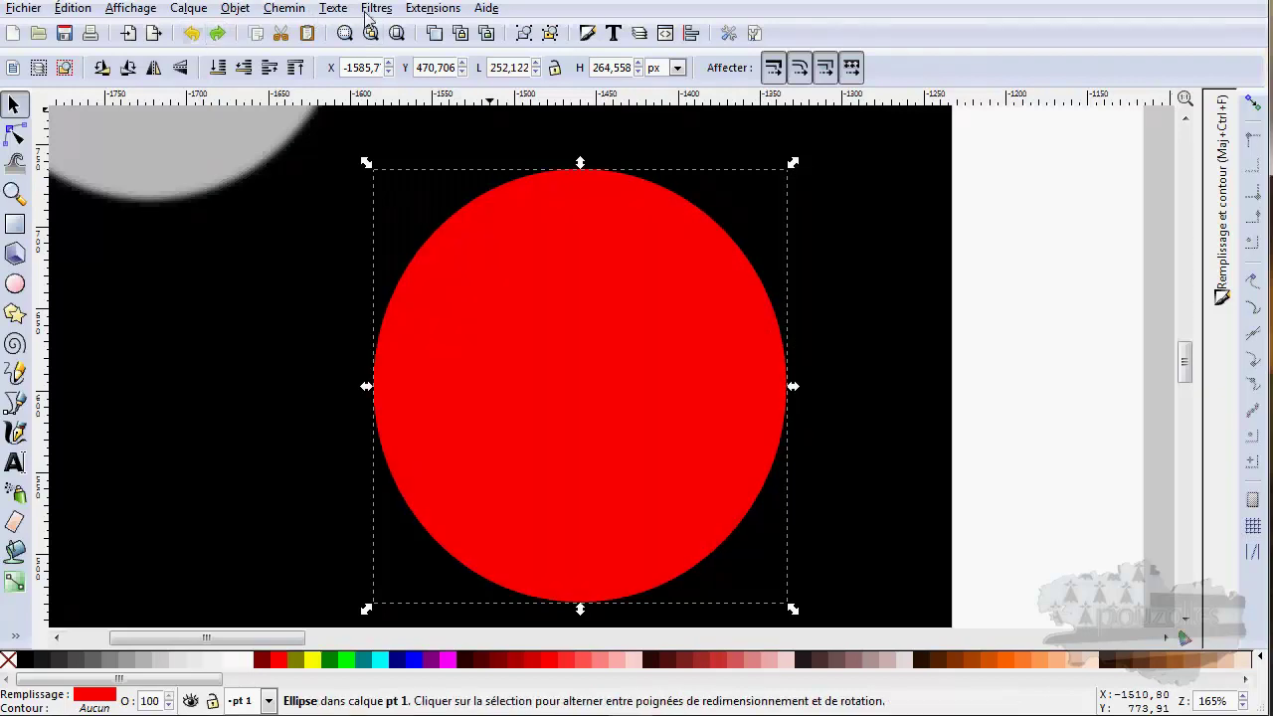
Apply the Remplissage turbulent filter to the red ellipse and move it slightly up and right, to about X -1588, Y 466 px
left_click(378, 7)
mouse_move(417, 30)
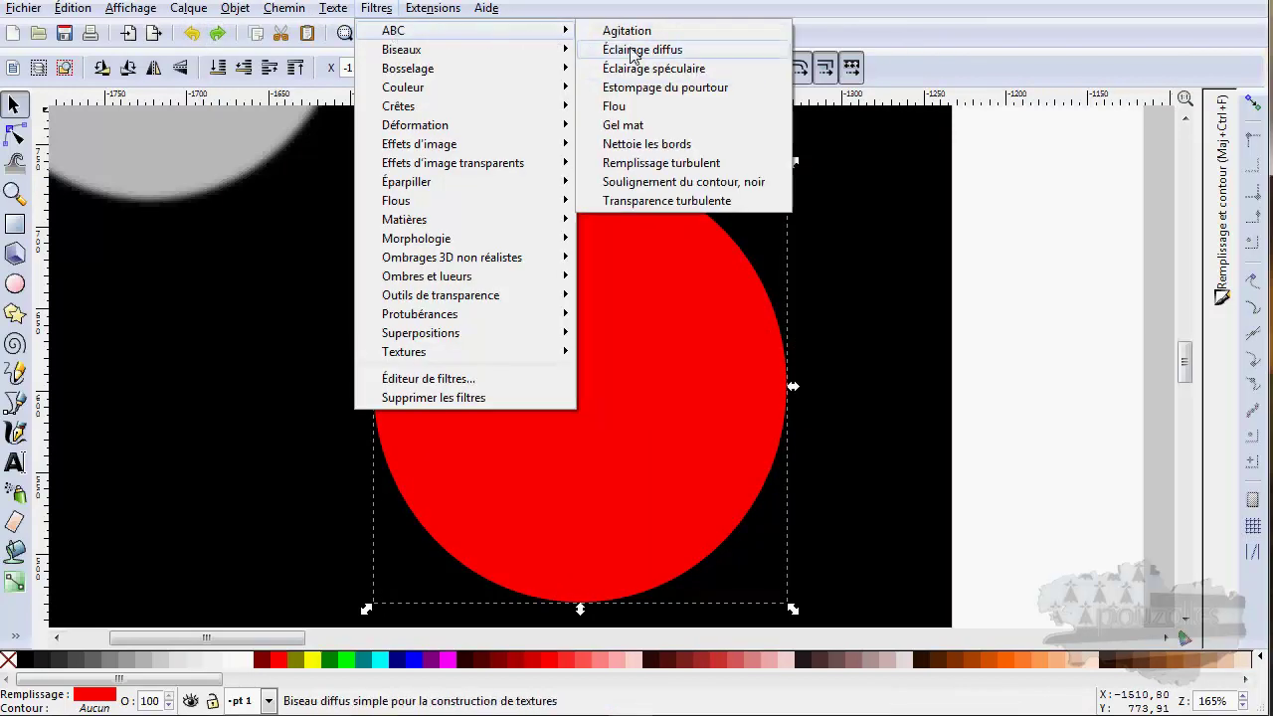
left_click(639, 165)
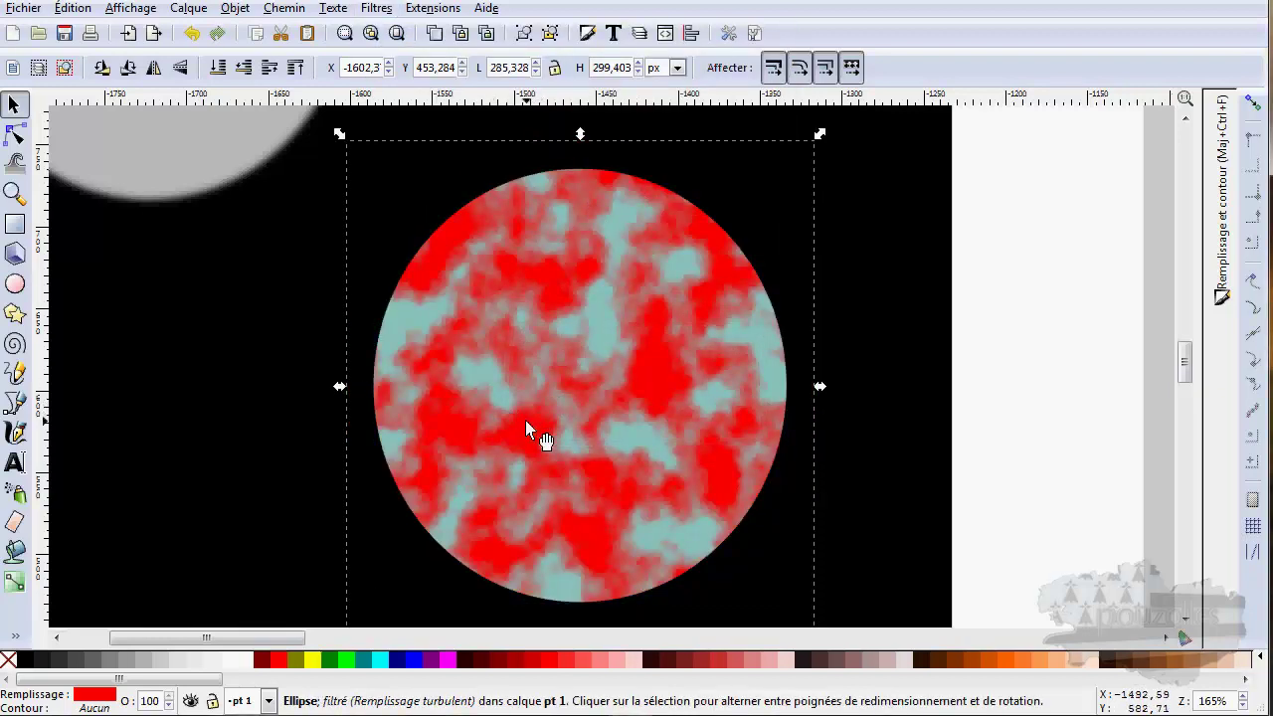
left_click_drag(509, 410, 545, 404)
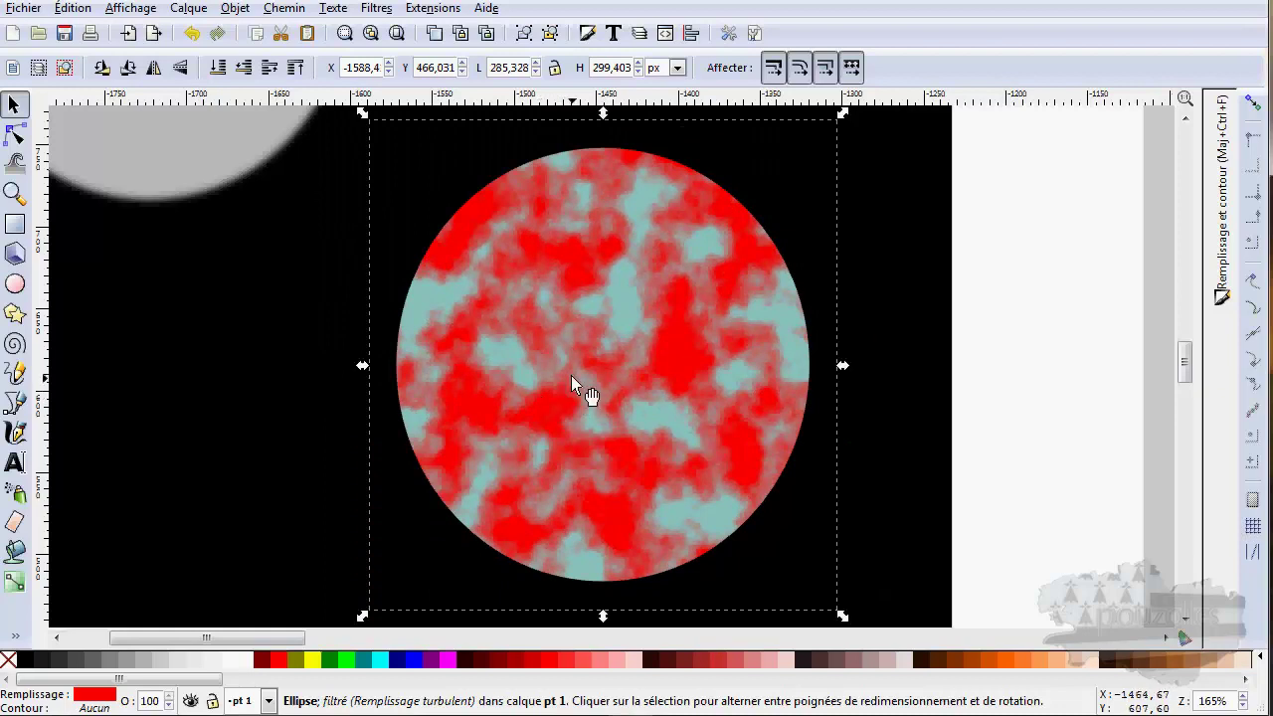
left_click(577, 298)
left_click(578, 293)
Try yellow, cyan, pink (ff8080) and orange (ff9955) fills on the turbulent-filtered ellipse, and raise the orange's green value to 201
left_click(86, 695)
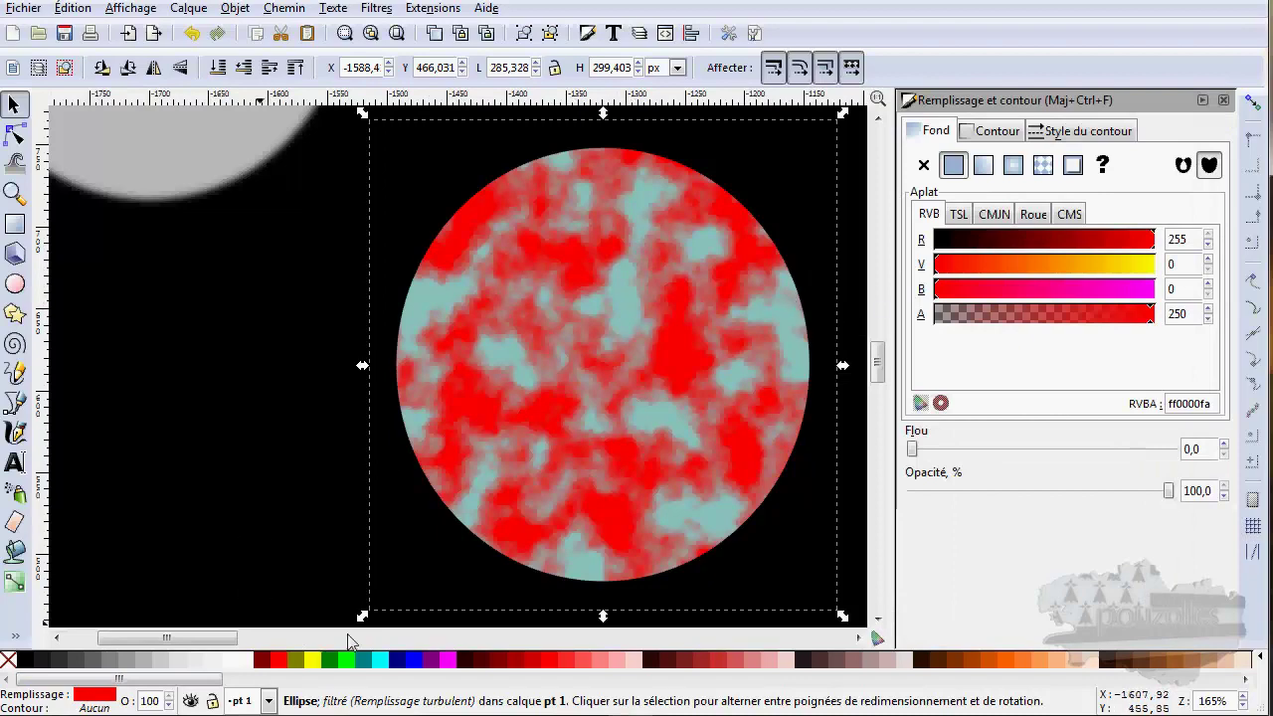
left_click(311, 661)
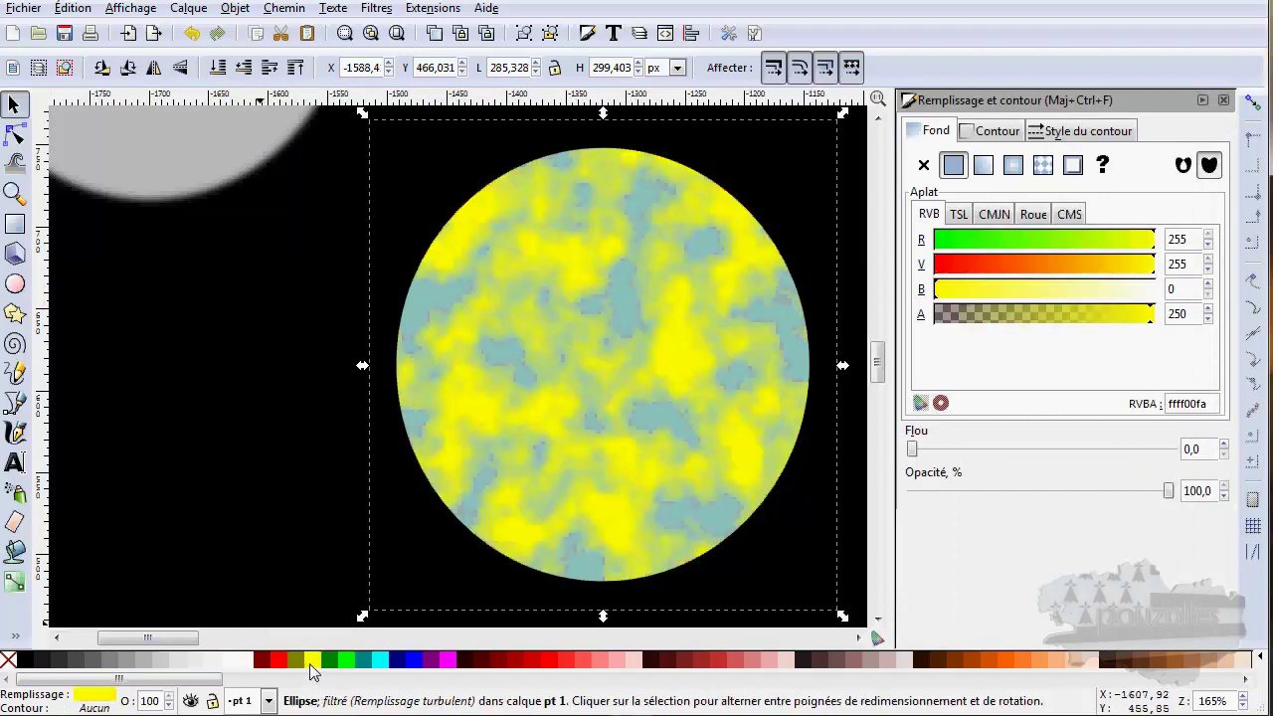
left_click(380, 661)
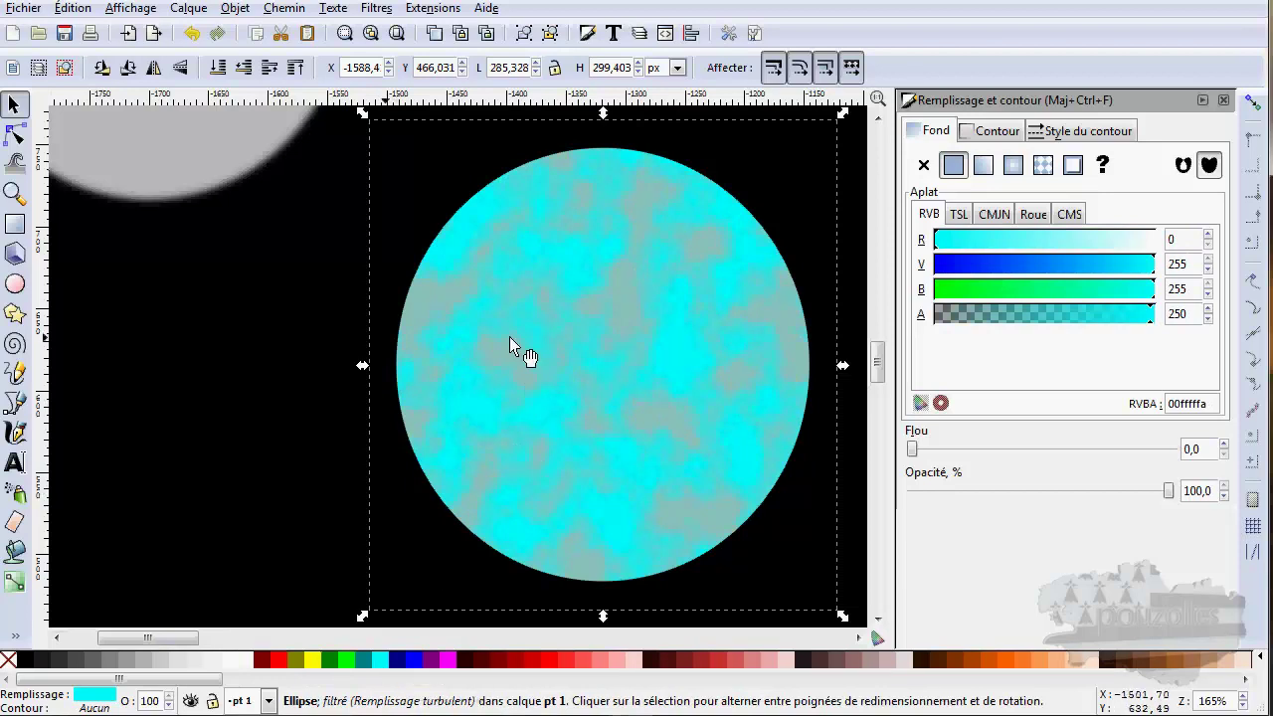
left_click(597, 663)
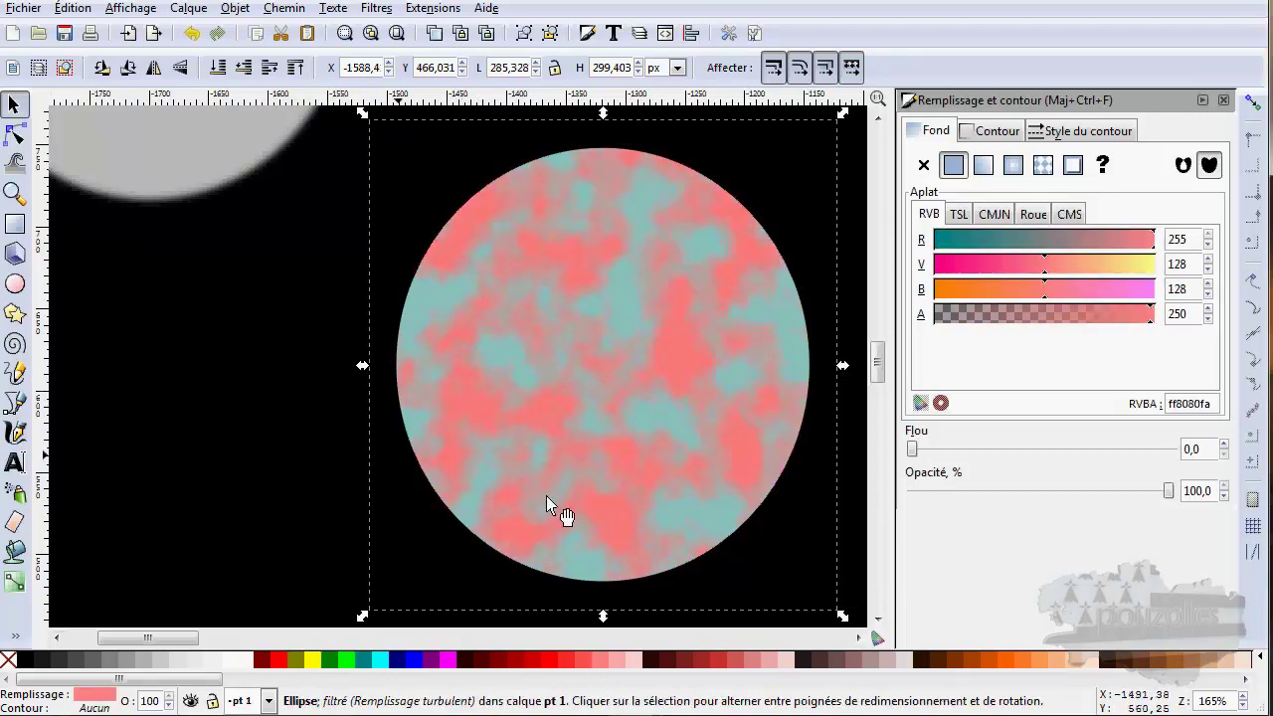
left_click(1040, 665)
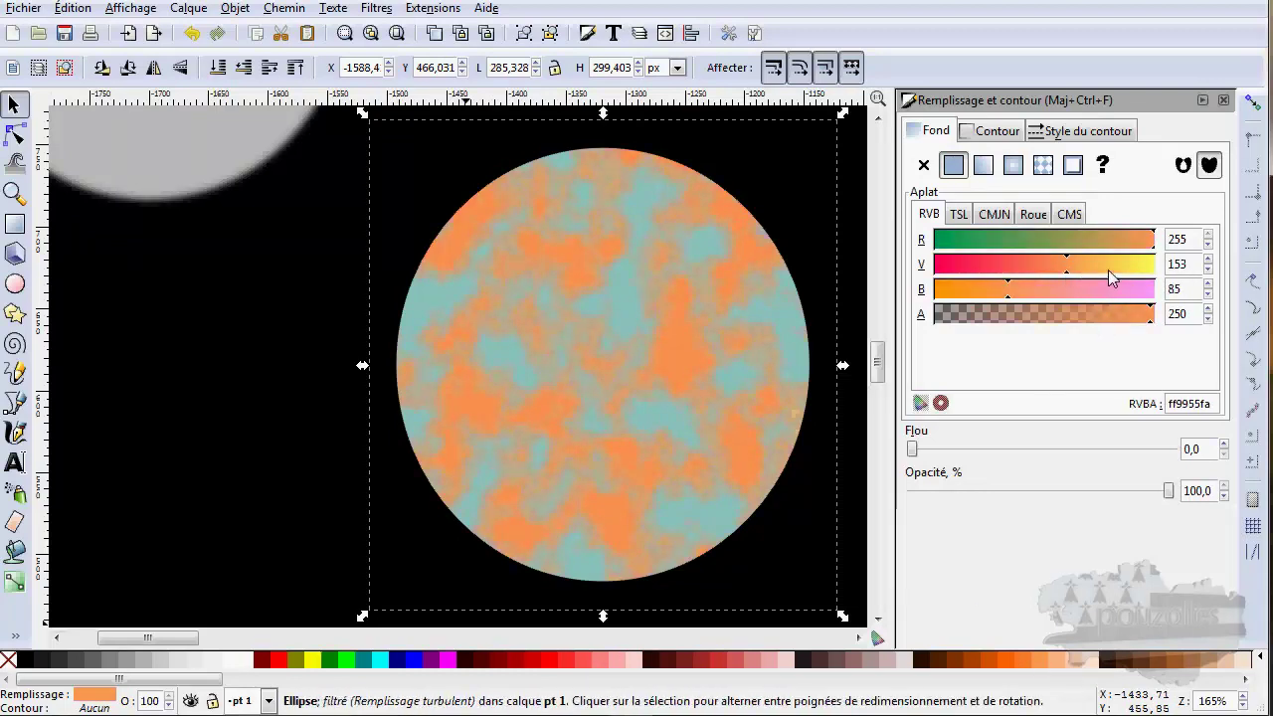
left_click(1108, 269)
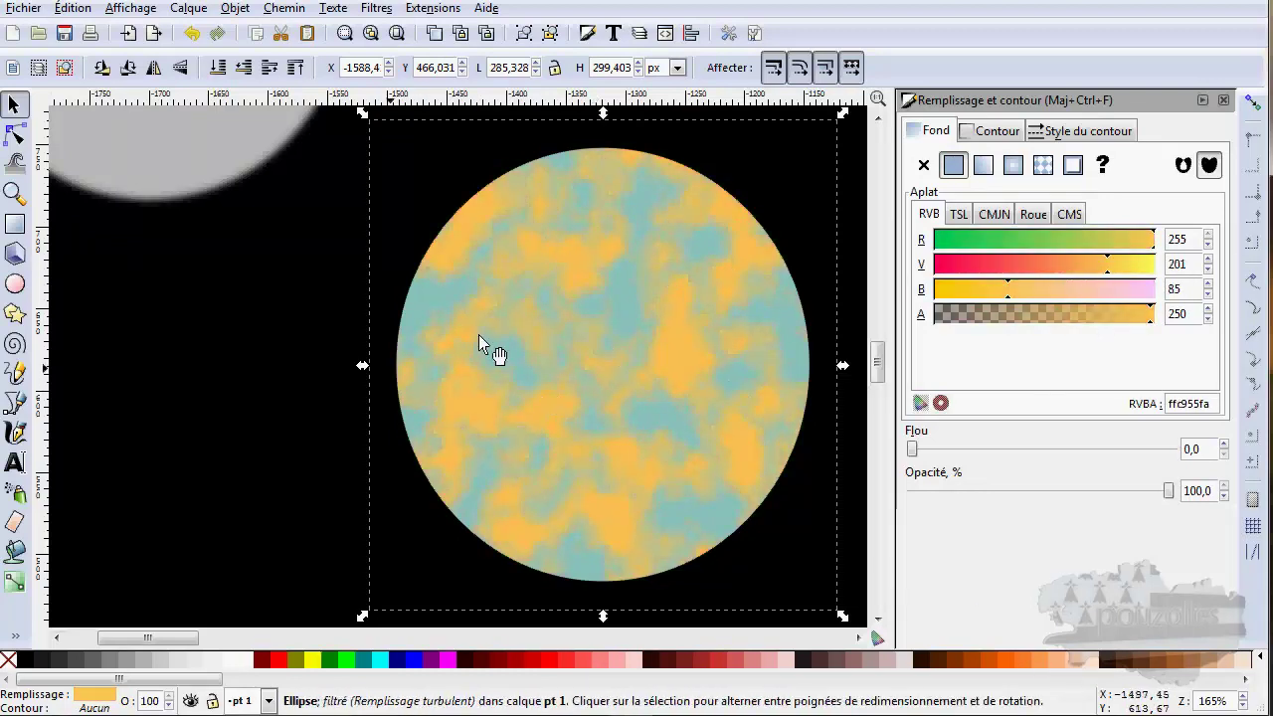
Undo the ellipse's trial fill colours, its move and the Remplissage turbulent filter, back to the plain red ellipse
left_click(192, 36)
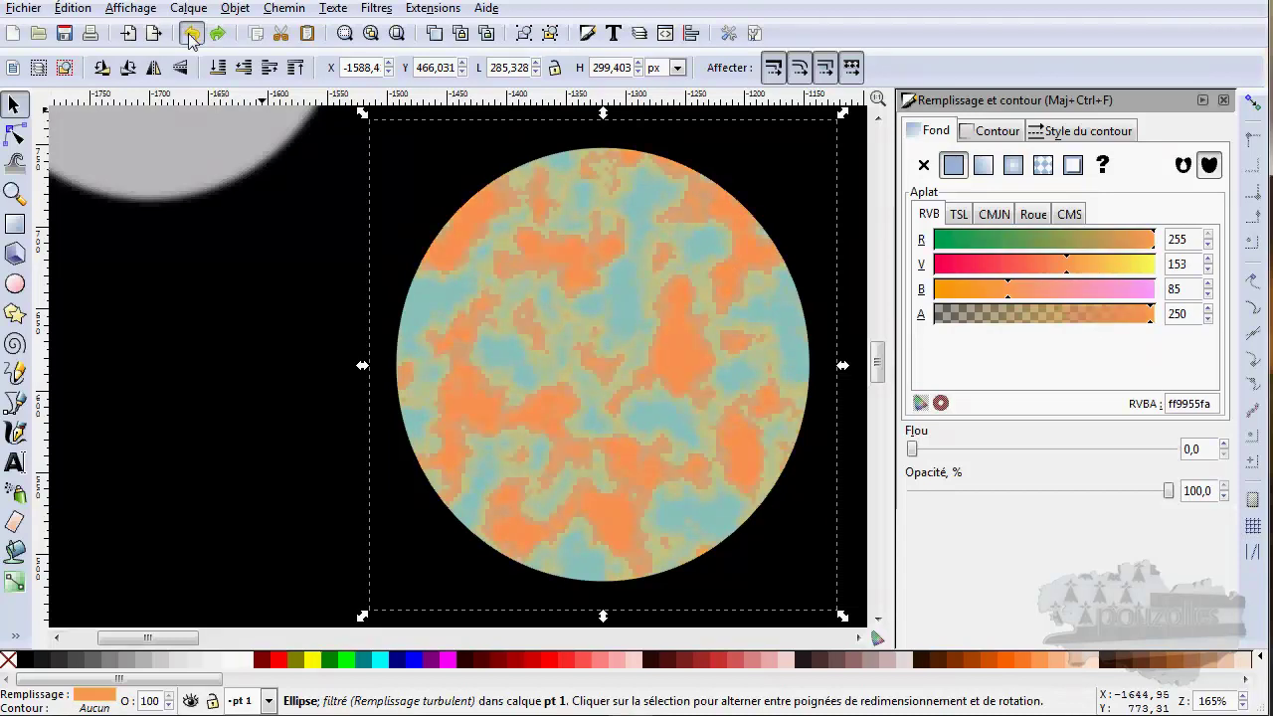
left_click(192, 36)
left_click(192, 36)
left_click(192, 35)
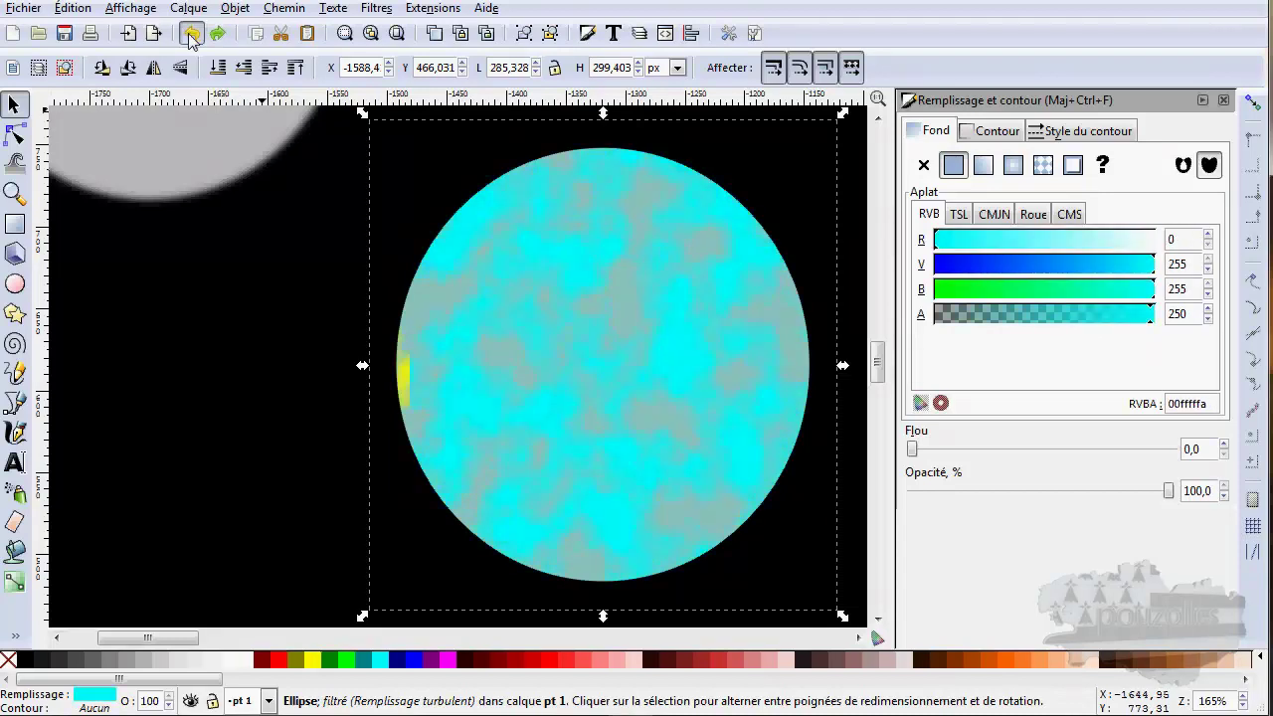
left_click(192, 36)
left_click(192, 36)
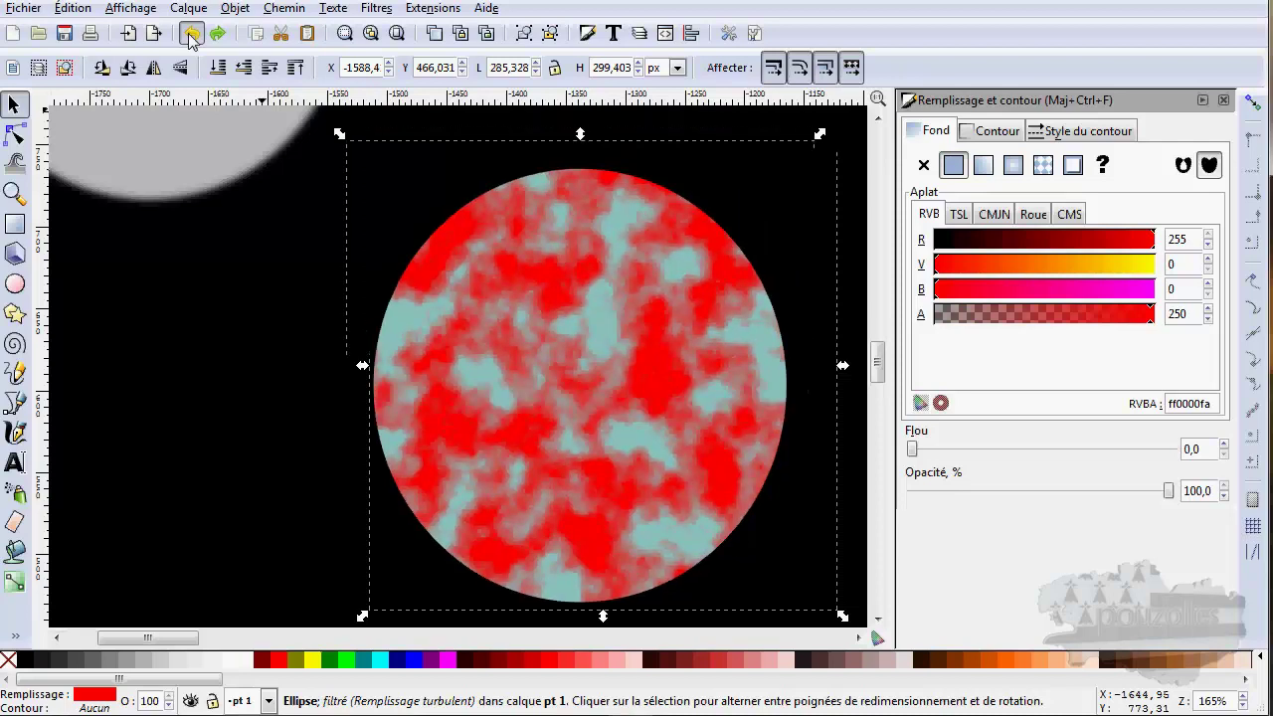
left_click(191, 36)
left_click(192, 35)
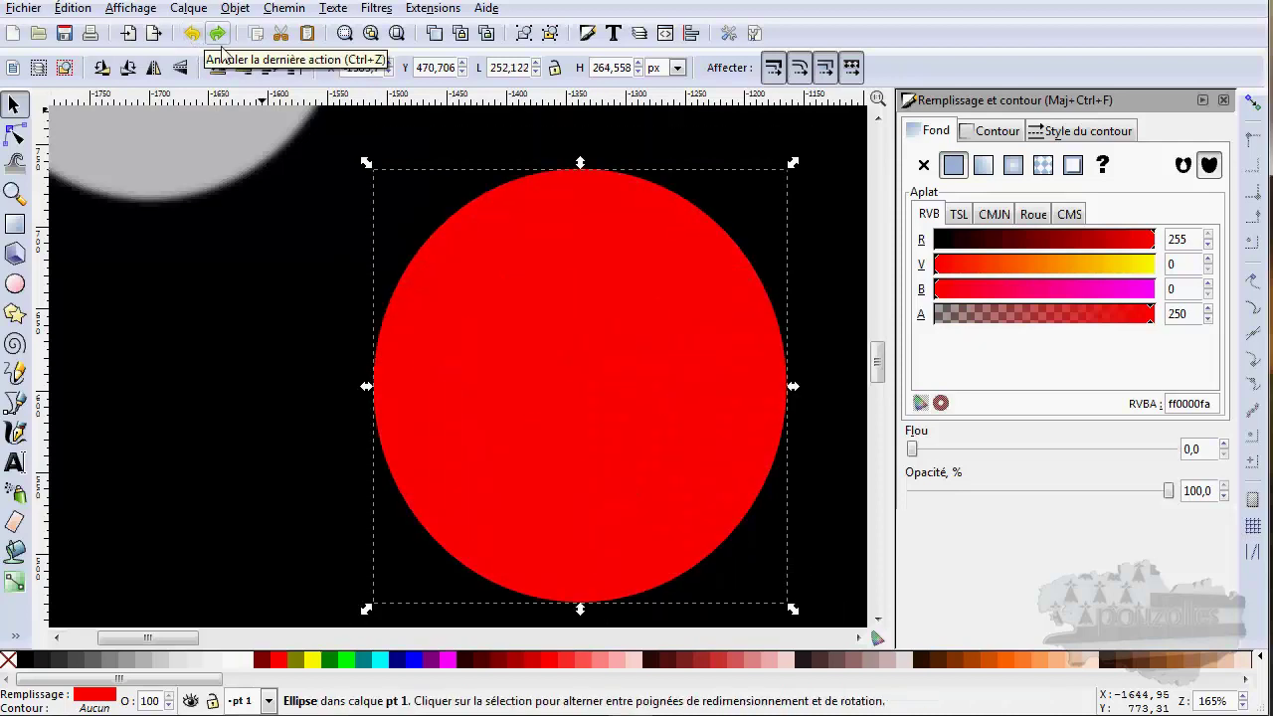
Try the Soulignement du contour, noir filter from the ABC category on the red ellipse over the black background, and undo it
left_click(376, 8)
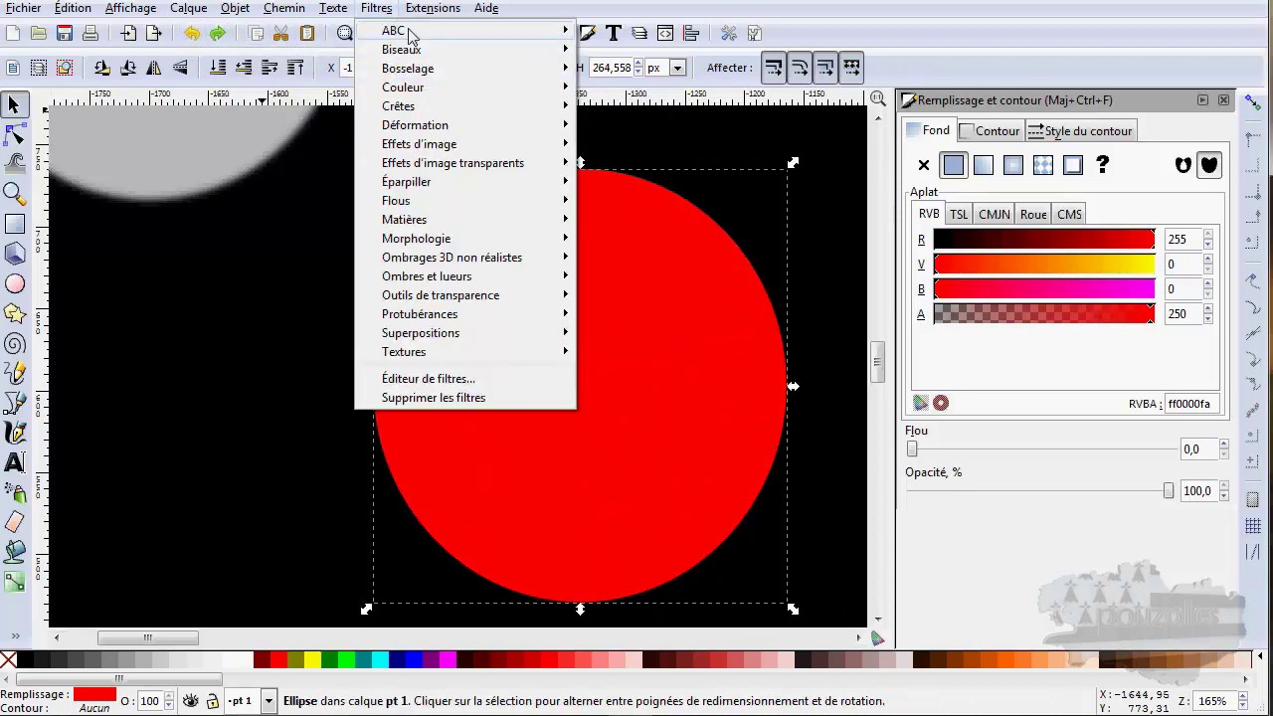
mouse_move(473, 32)
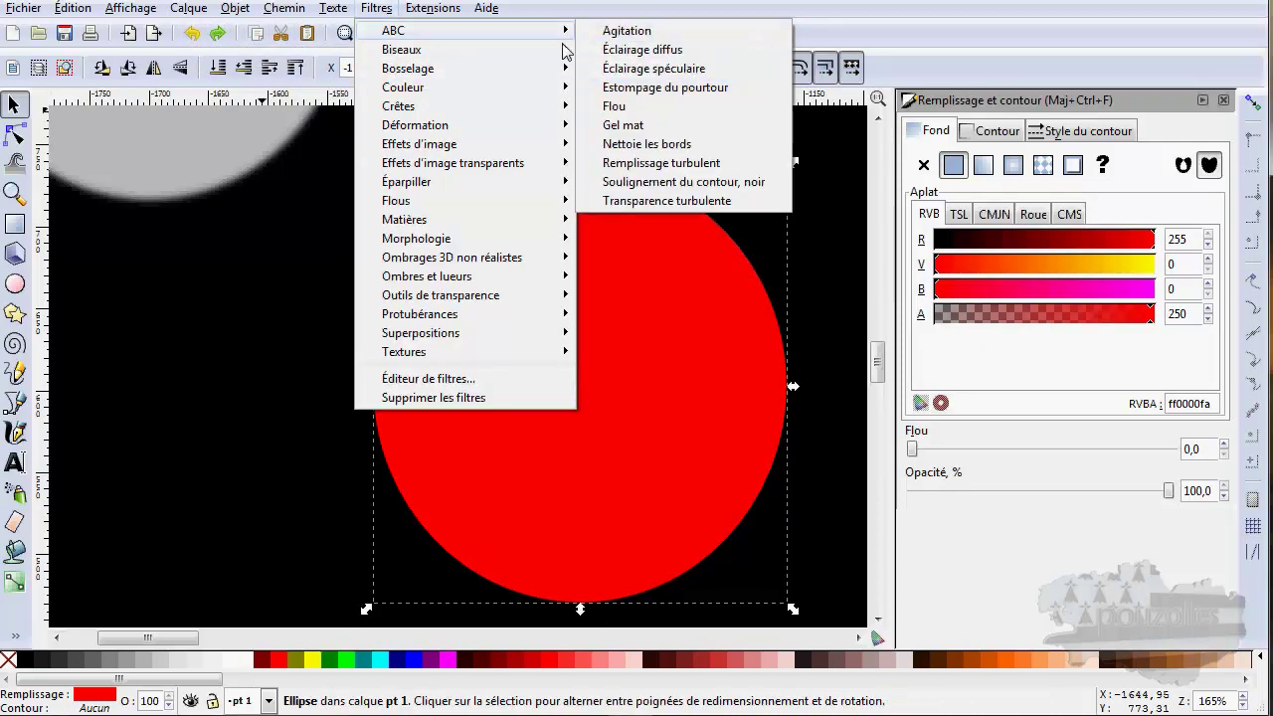
left_click(720, 189)
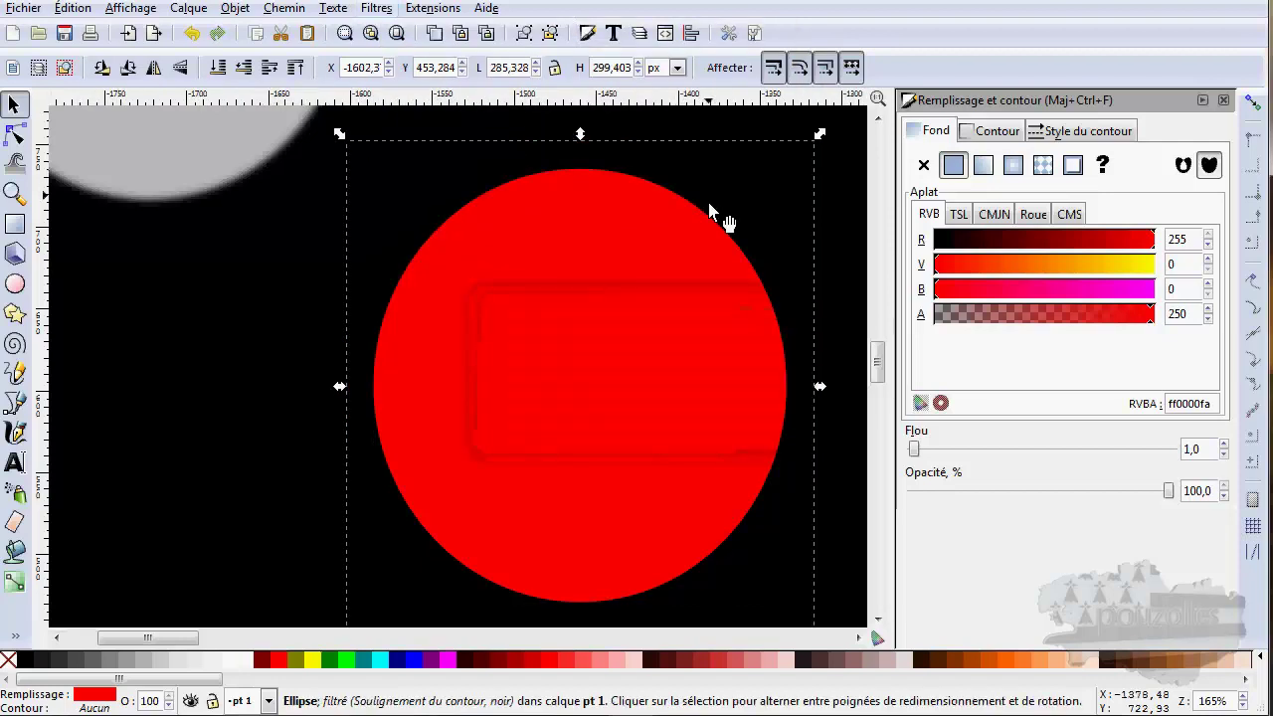
left_click(196, 494)
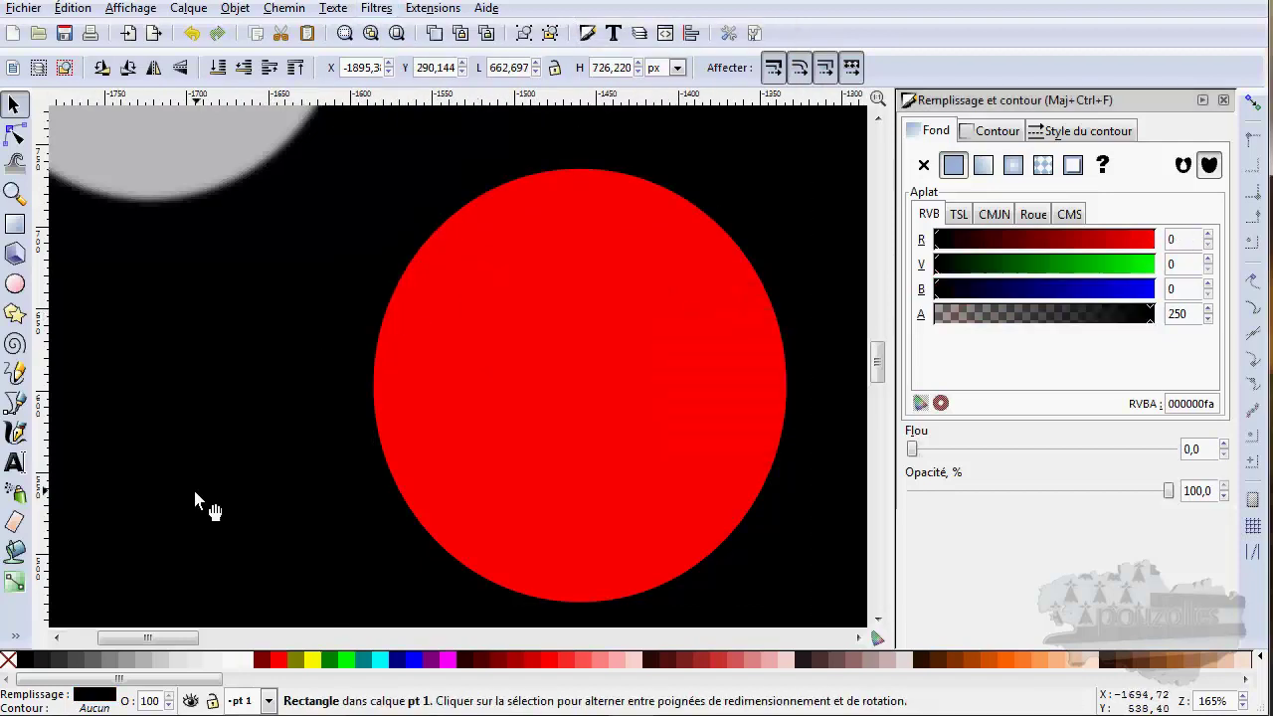
left_click(192, 35)
left_click(192, 34)
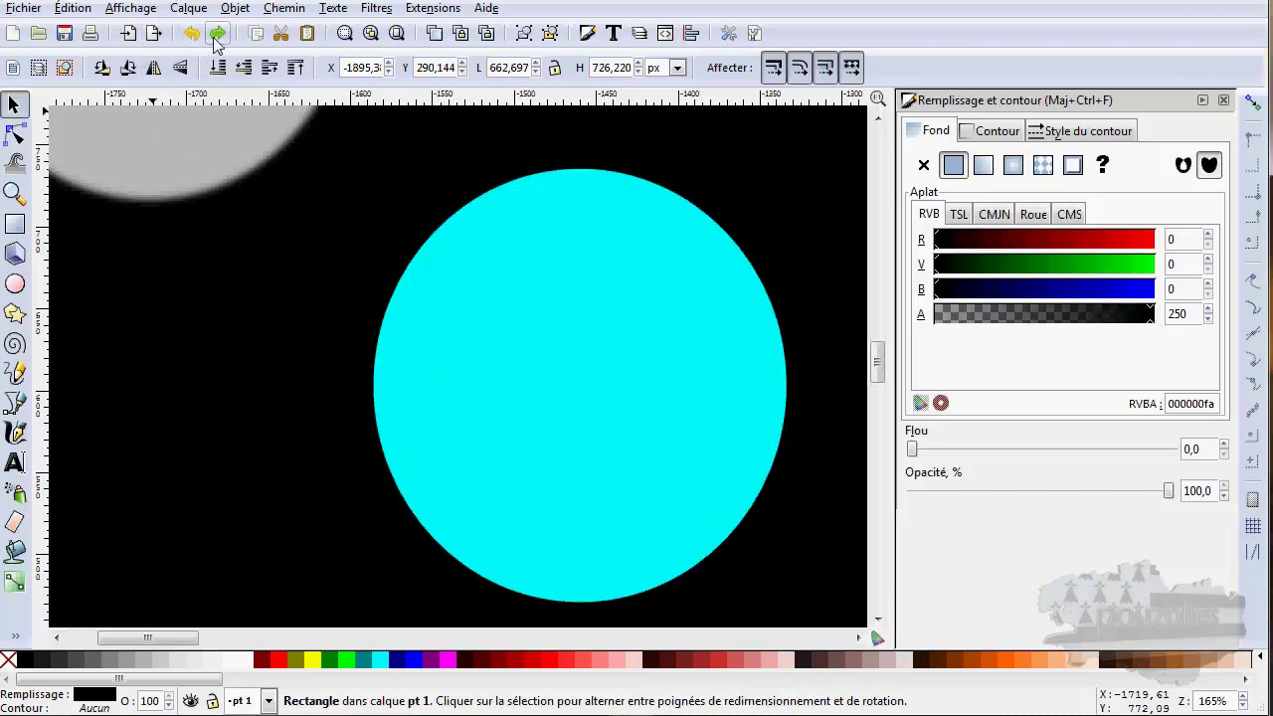
left_click(217, 33)
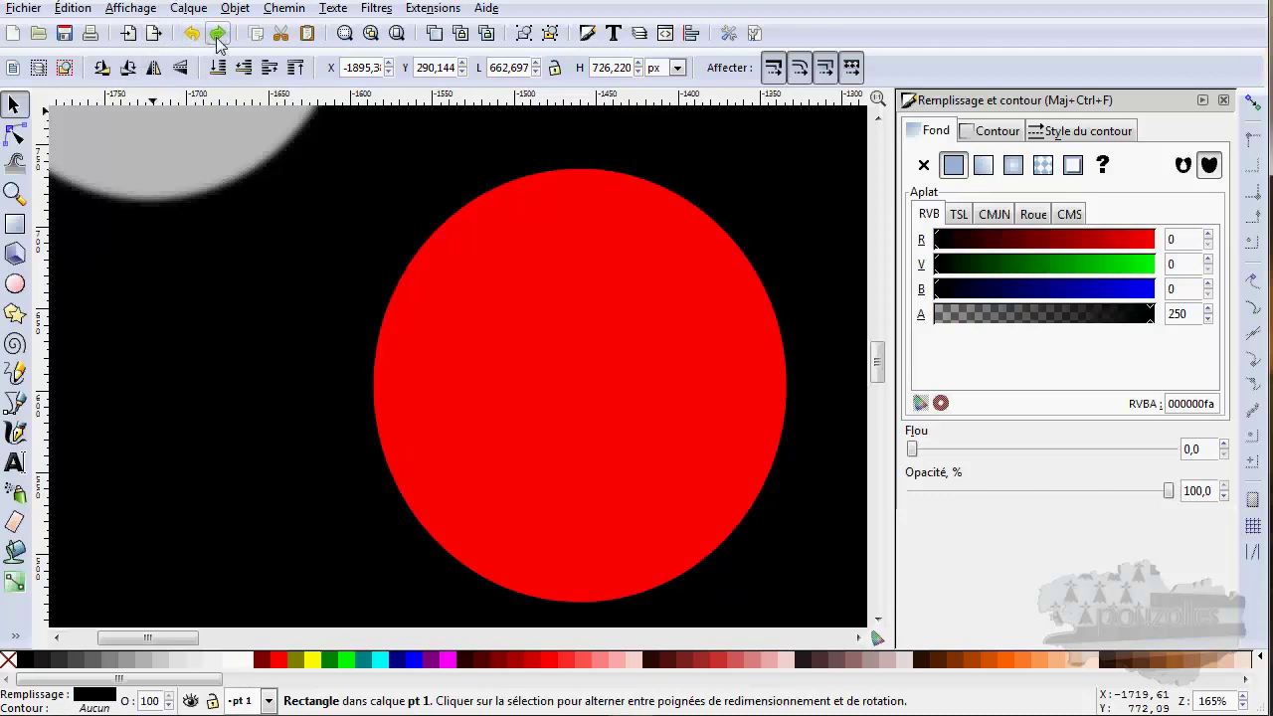
Try 10% and 20% gray fills on the black background rectangle, and settle on 40% gray (999999)
left_click(182, 661)
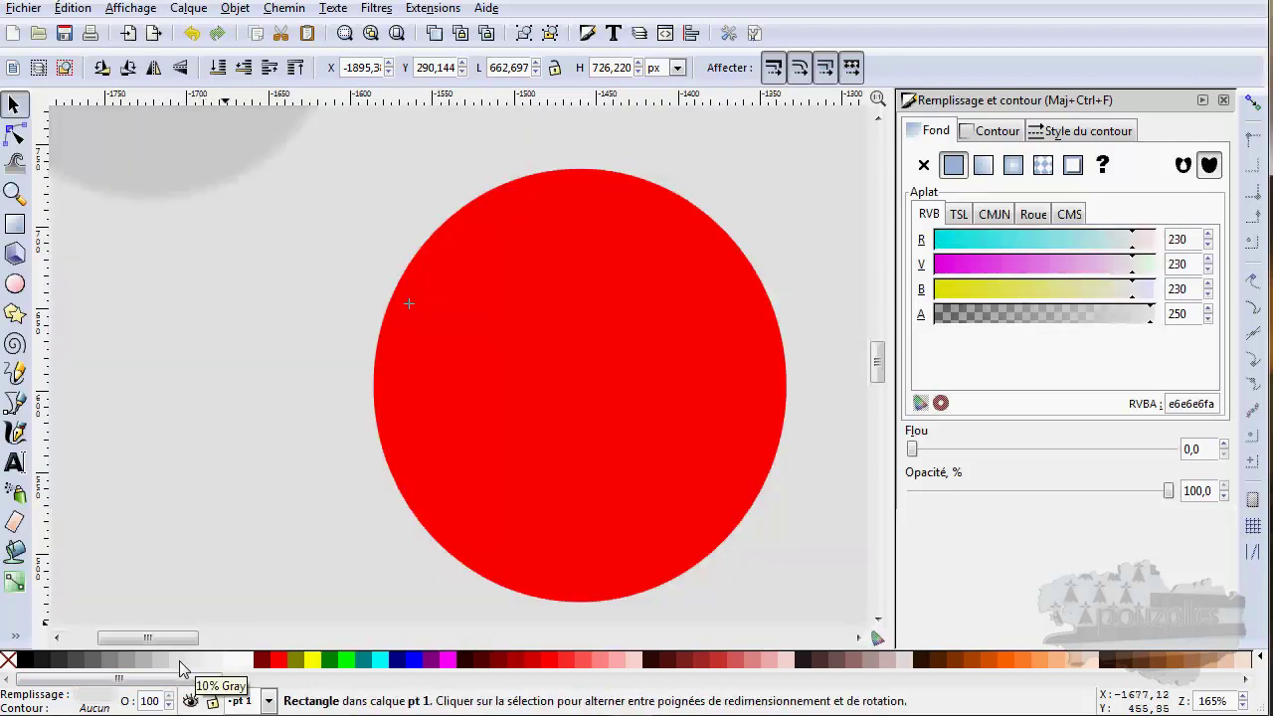
left_click(163, 661)
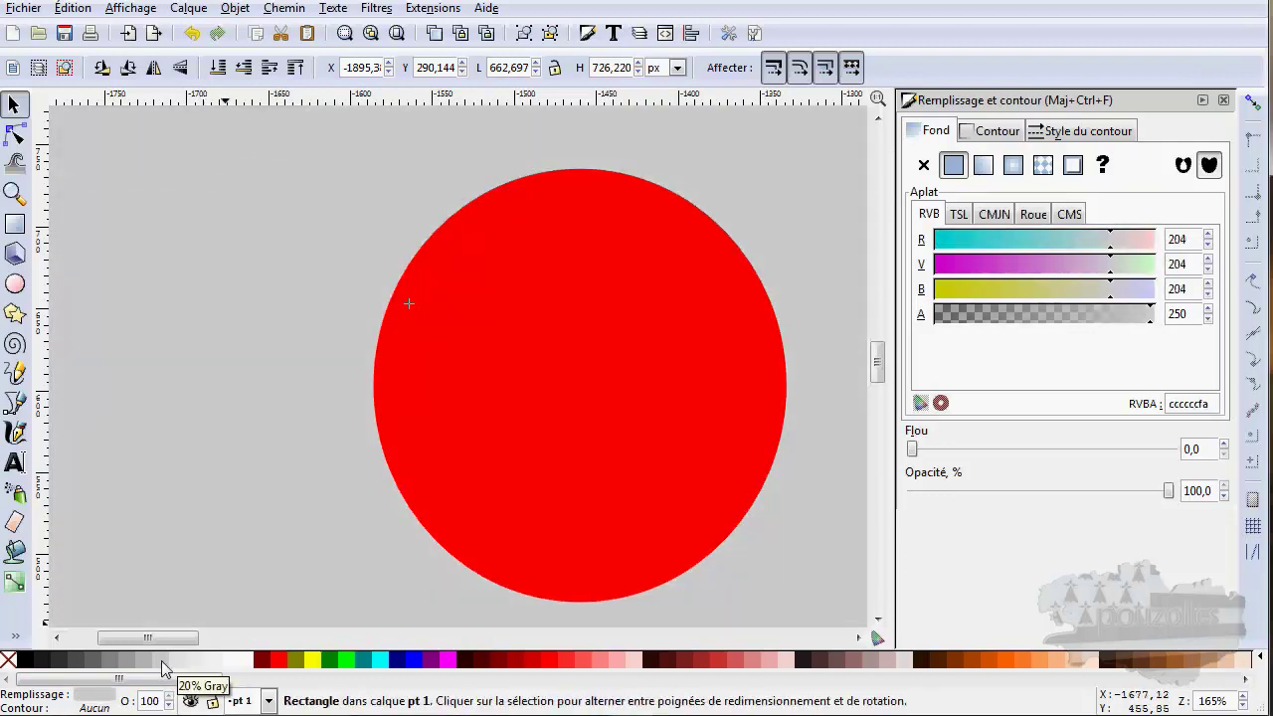
left_click(136, 661)
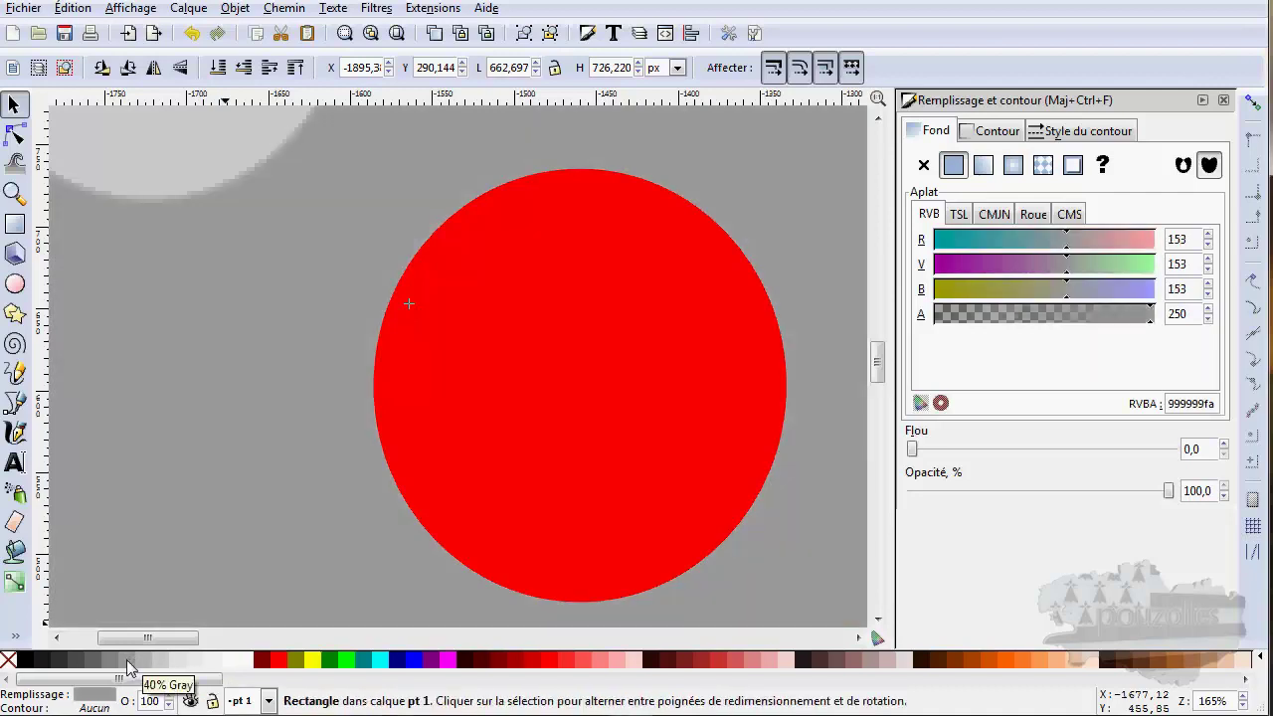
Apply the Soulignement du contour, noir filter to the red ellipse on the gray background
left_click(494, 243)
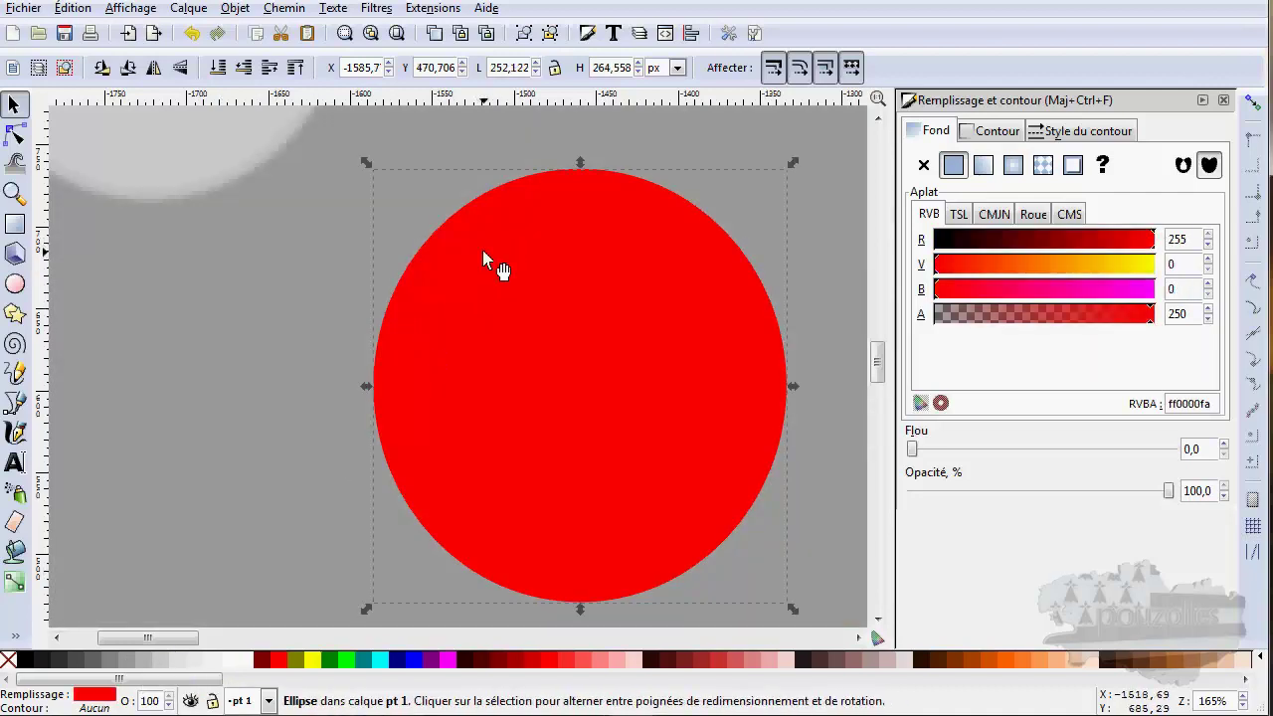
left_click(376, 8)
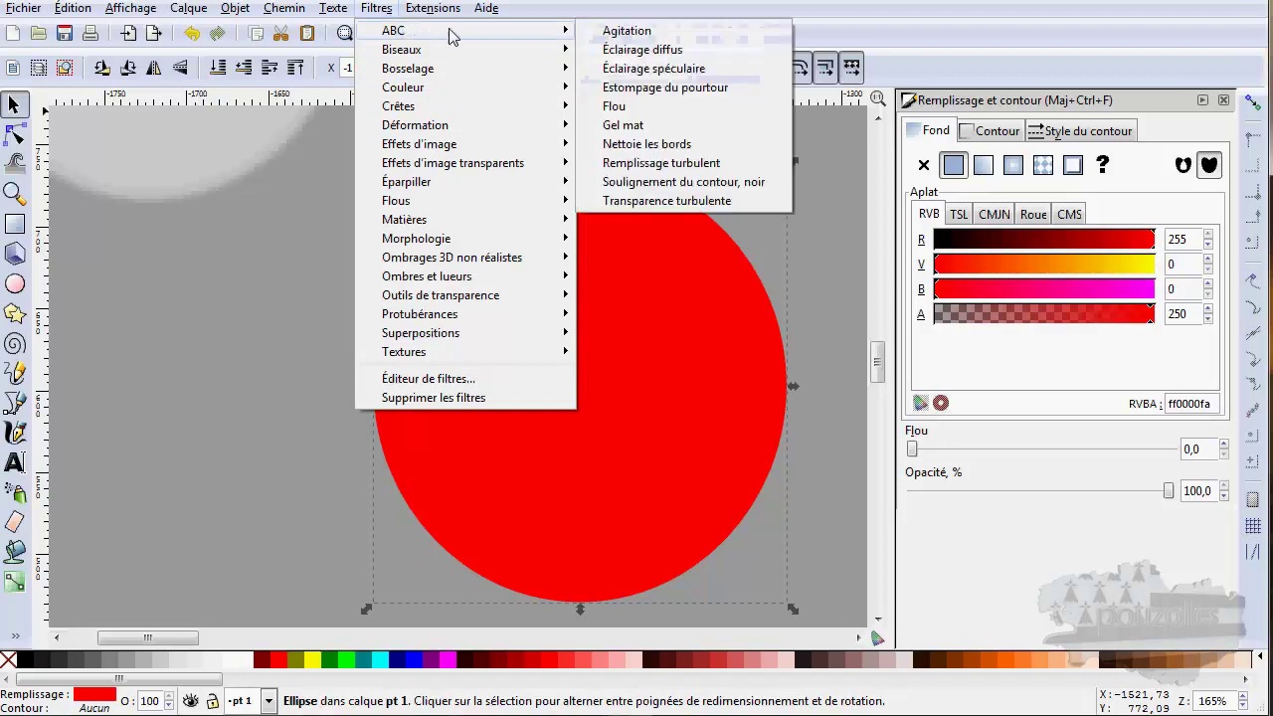
left_click(653, 182)
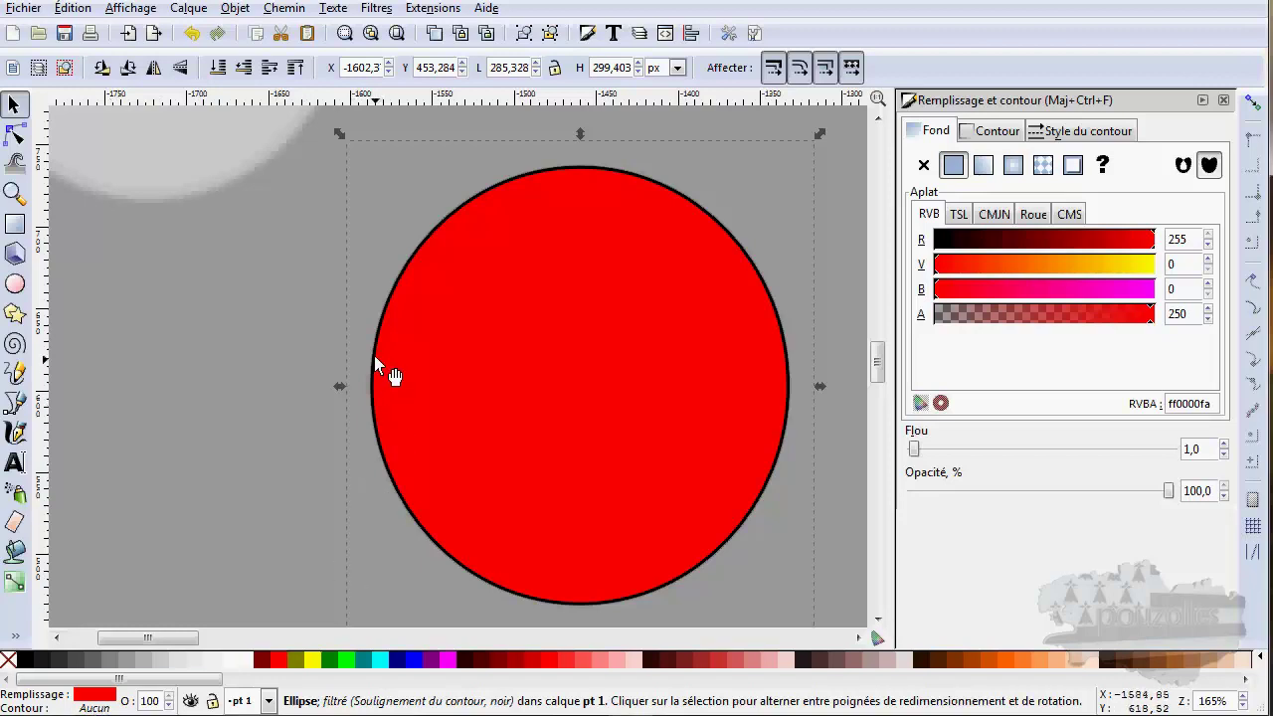
Try stretching the outlined ellipse slightly by its top node, and undo both the stretch and the outline filter
left_click(694, 240)
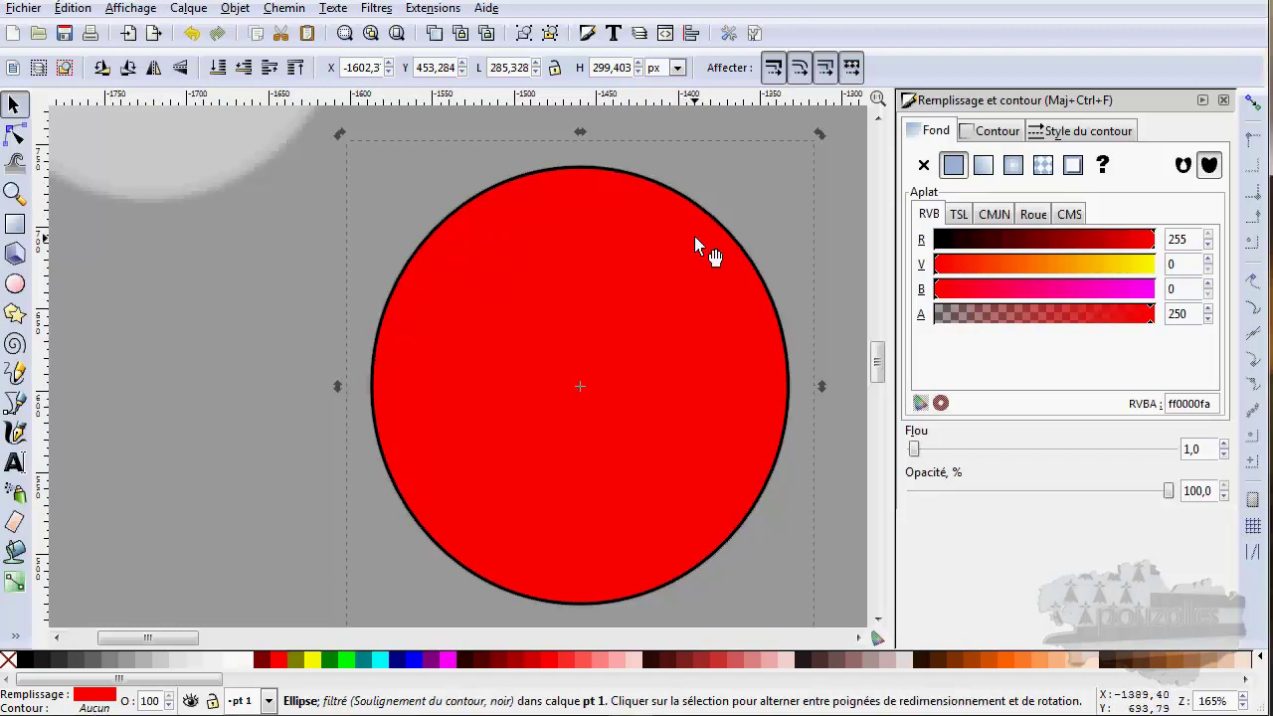
left_click(694, 240)
key("n")
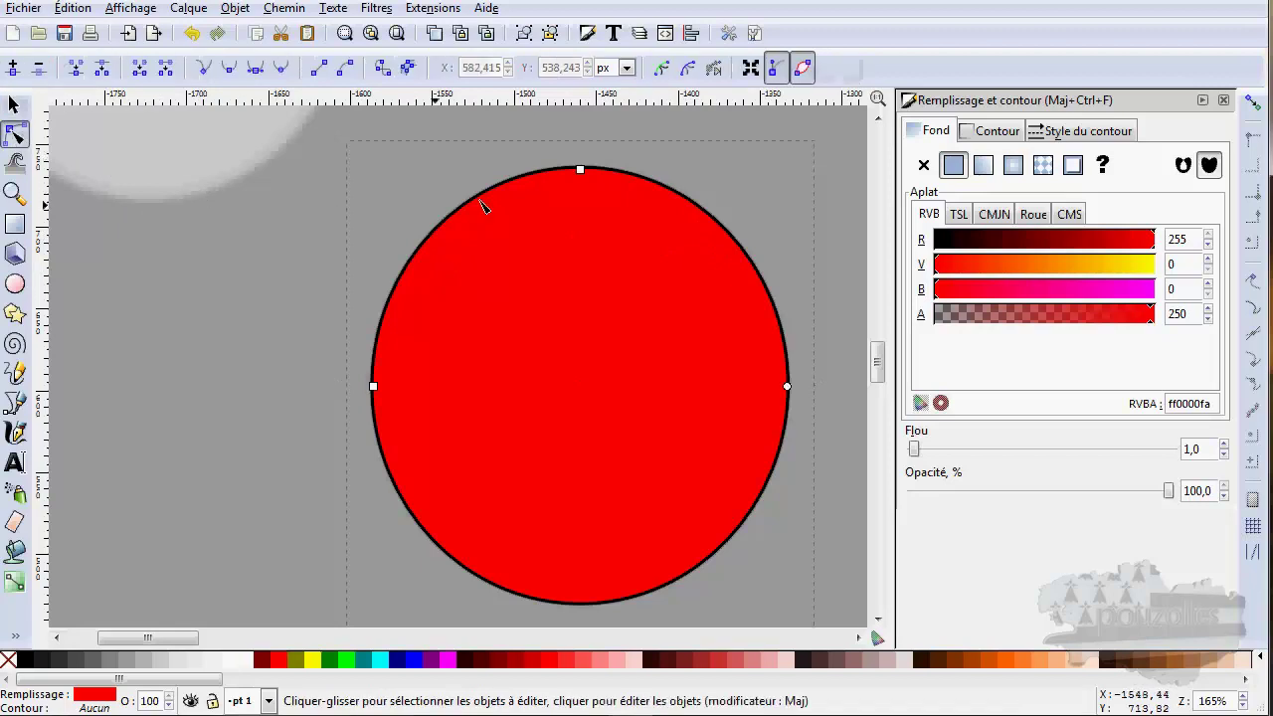
mouse_move(581, 171)
left_mouse_down()
mouse_move(591, 140)
mouse_move(556, 140)
mouse_move(577, 124)
mouse_move(592, 248)
mouse_move(582, 167)
left_mouse_up()
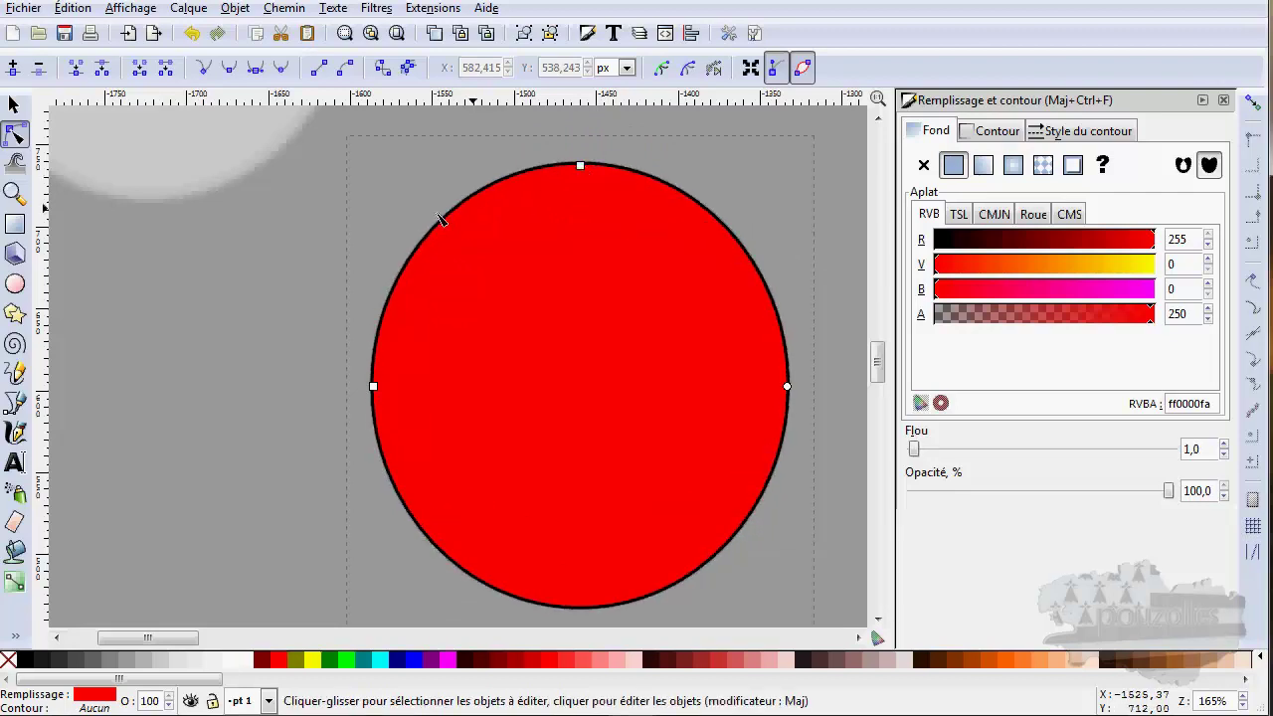
left_click(192, 34)
left_click(194, 35)
left_click(195, 35)
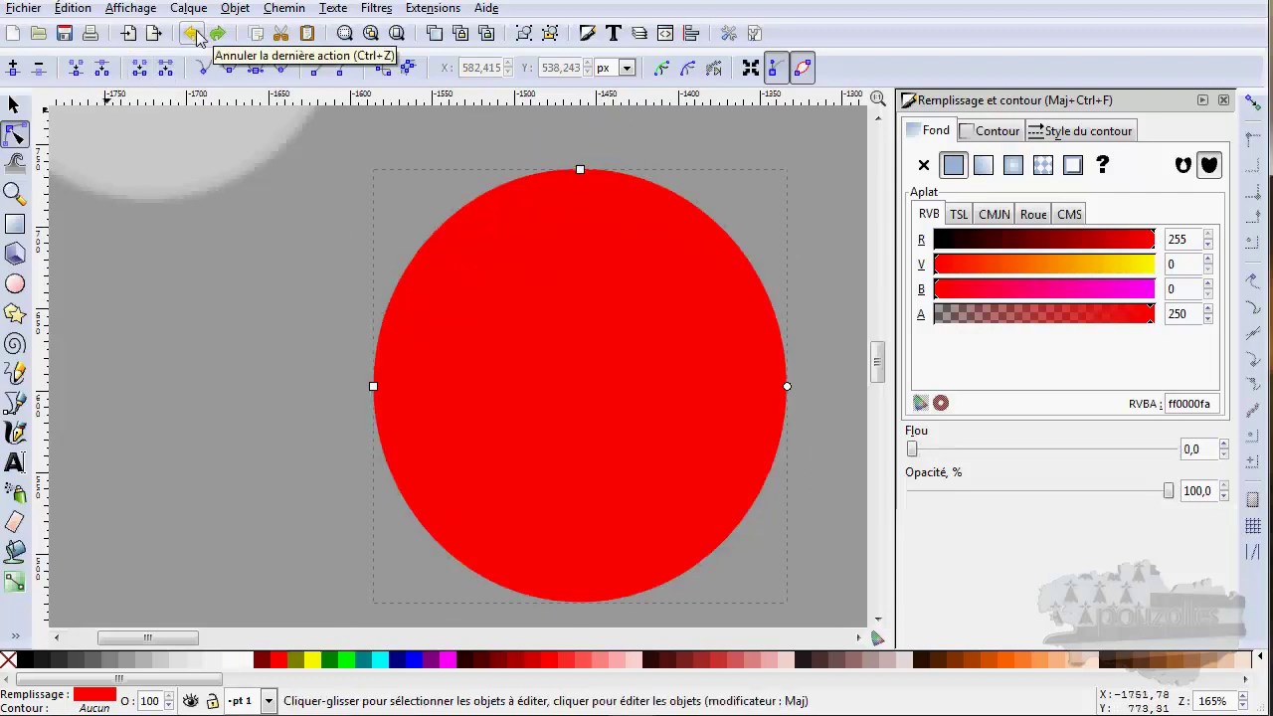
Apply the Transparence turbulente filter from the ABC category to the red ellipse
left_click(376, 8)
mouse_move(426, 37)
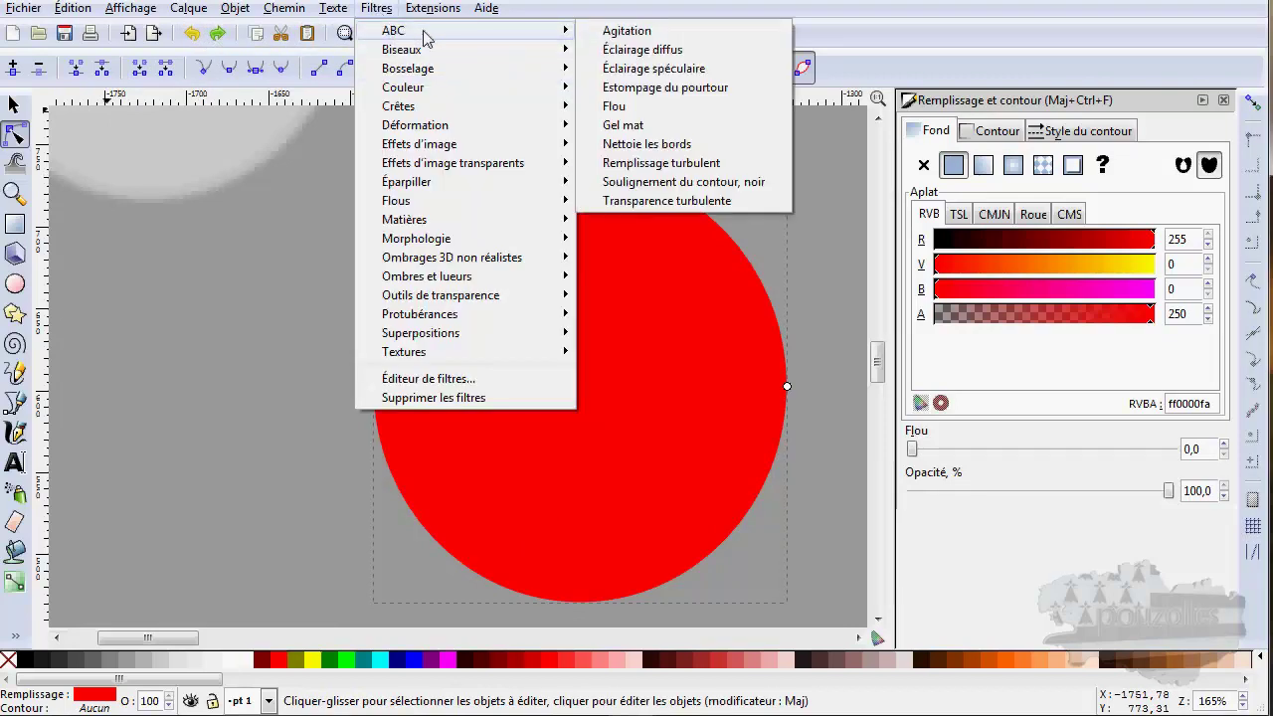
left_click(648, 201)
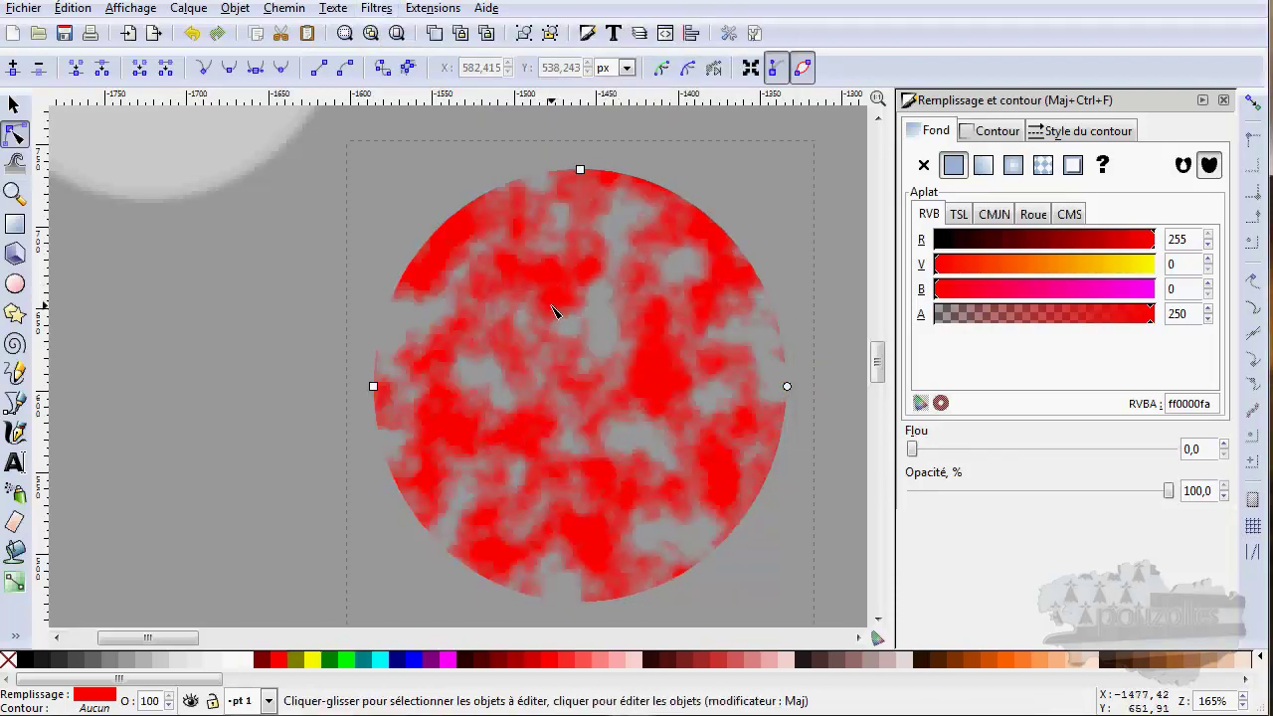
Move the turbulent-transparency ellipse onto the middle of the yellow star, at about X -915, Y 484 px, and fill it green (00ff00)
scroll(552, 316, "down", 2)
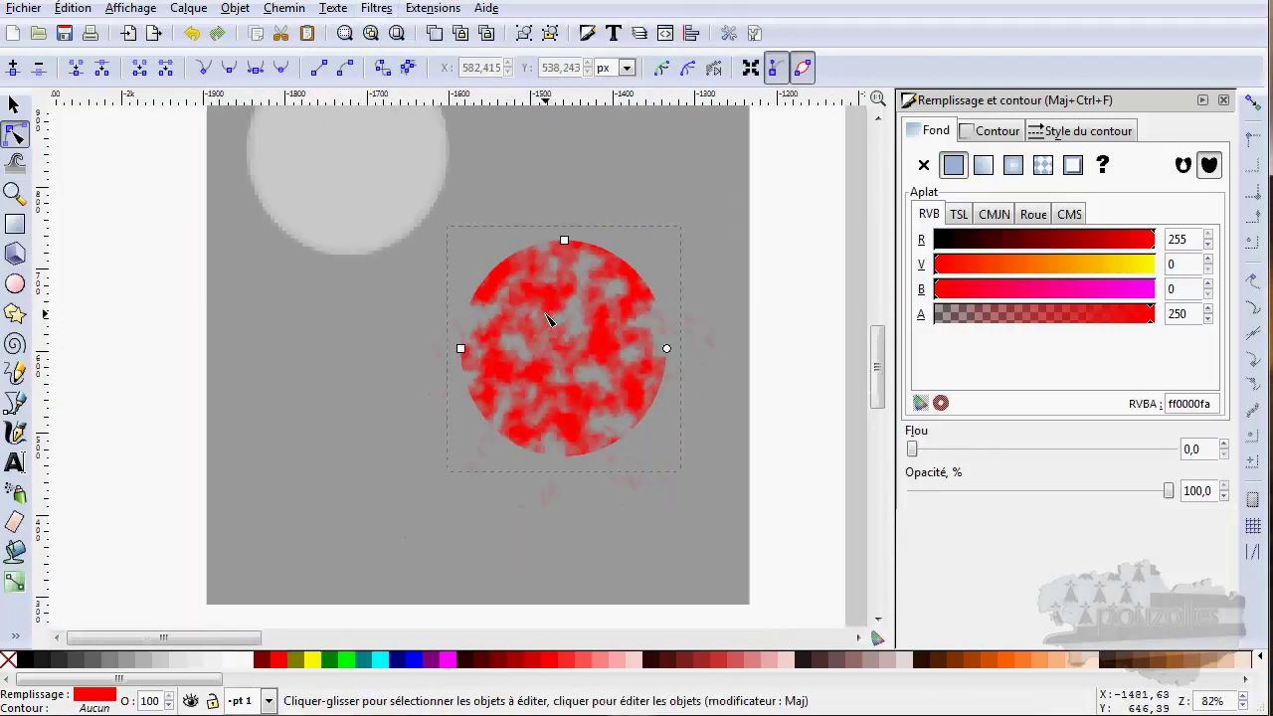
left_click_drag(550, 318, 321, 335)
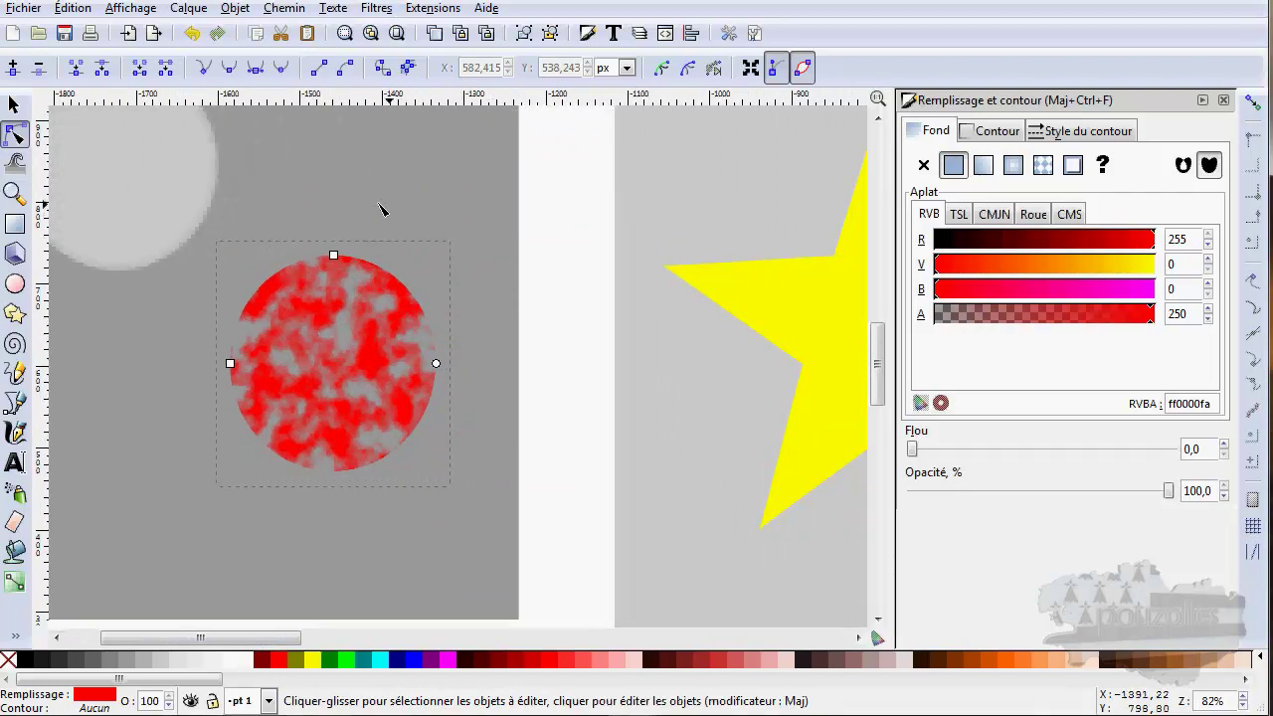
left_click(14, 105)
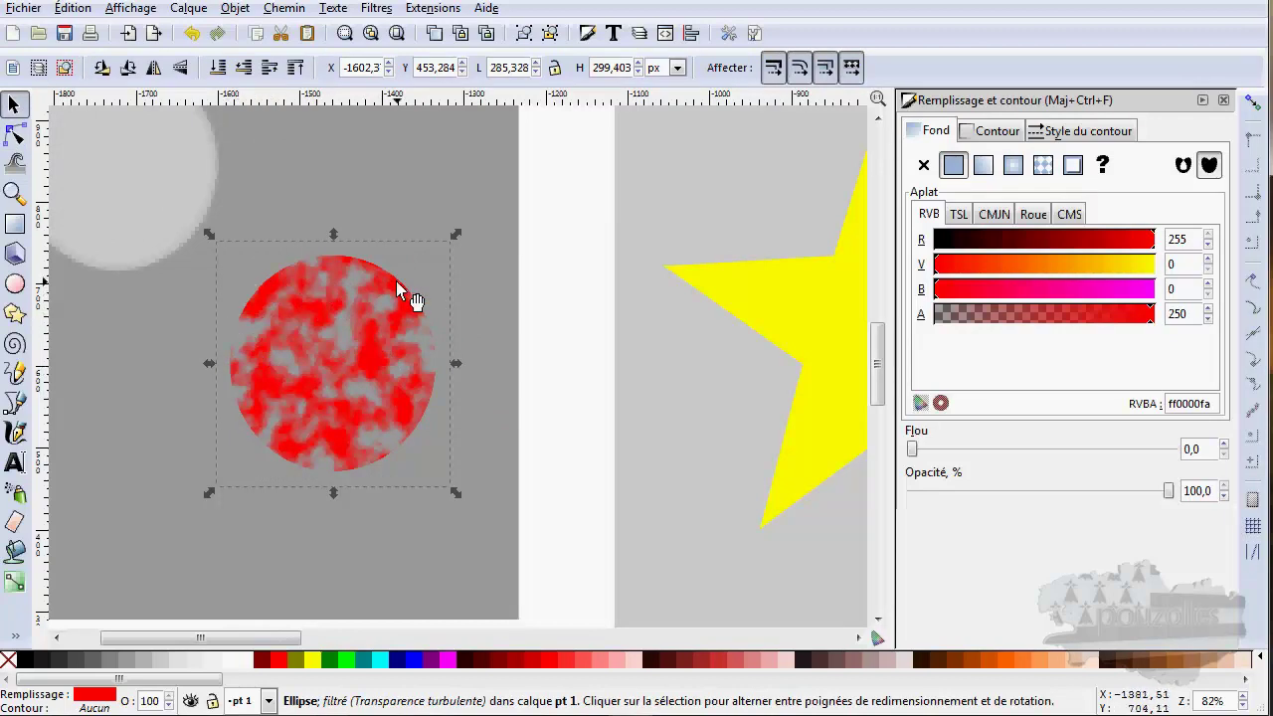
left_click_drag(401, 295, 847, 264)
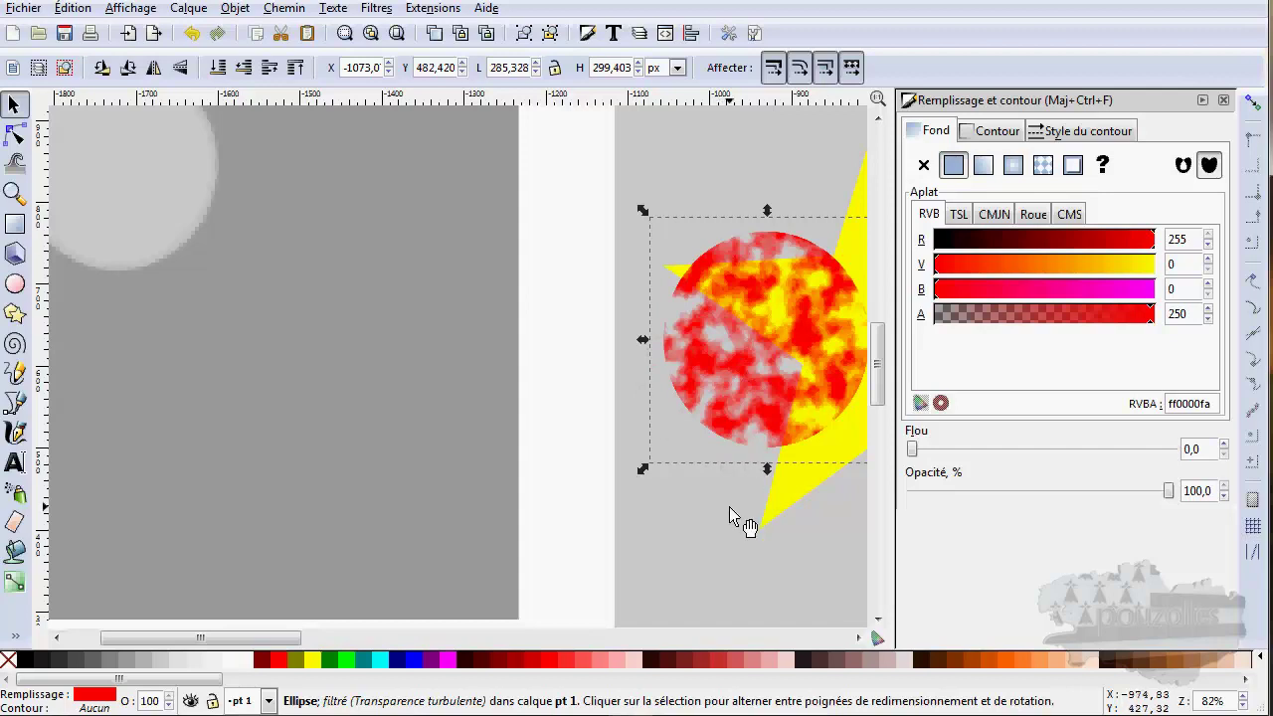
left_click_drag(728, 507, 440, 540)
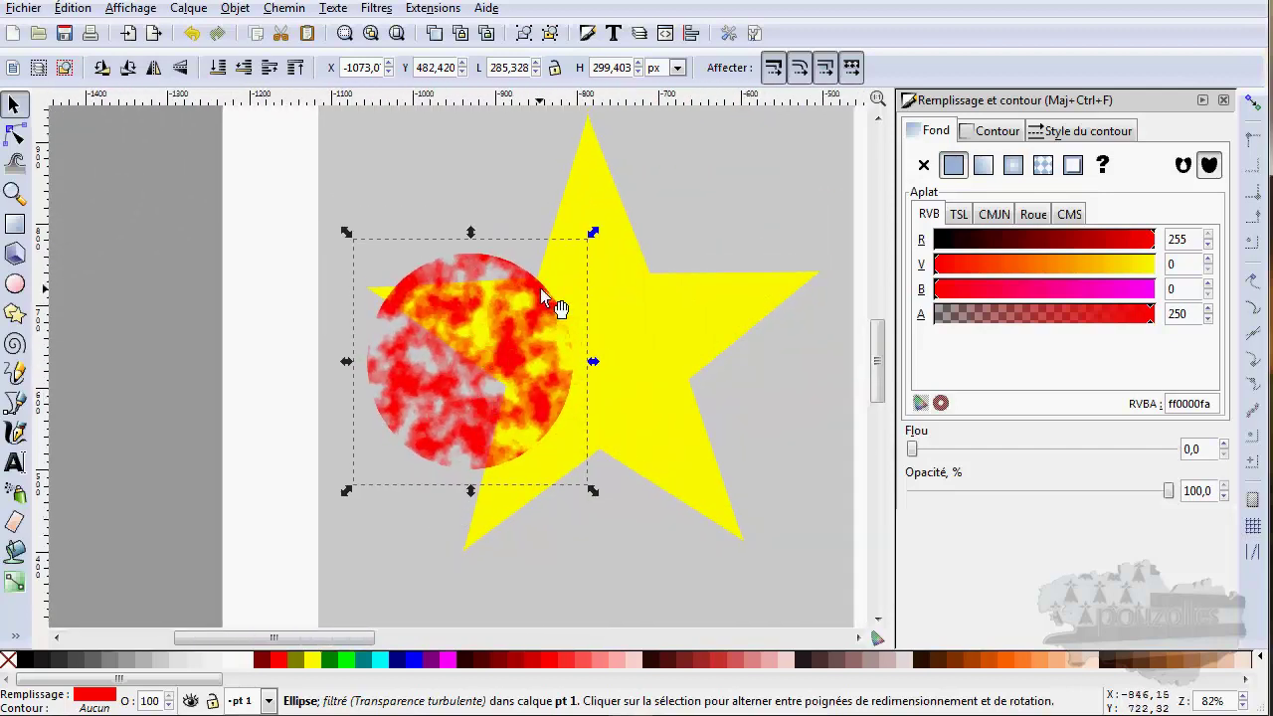
left_click_drag(542, 296, 674, 315)
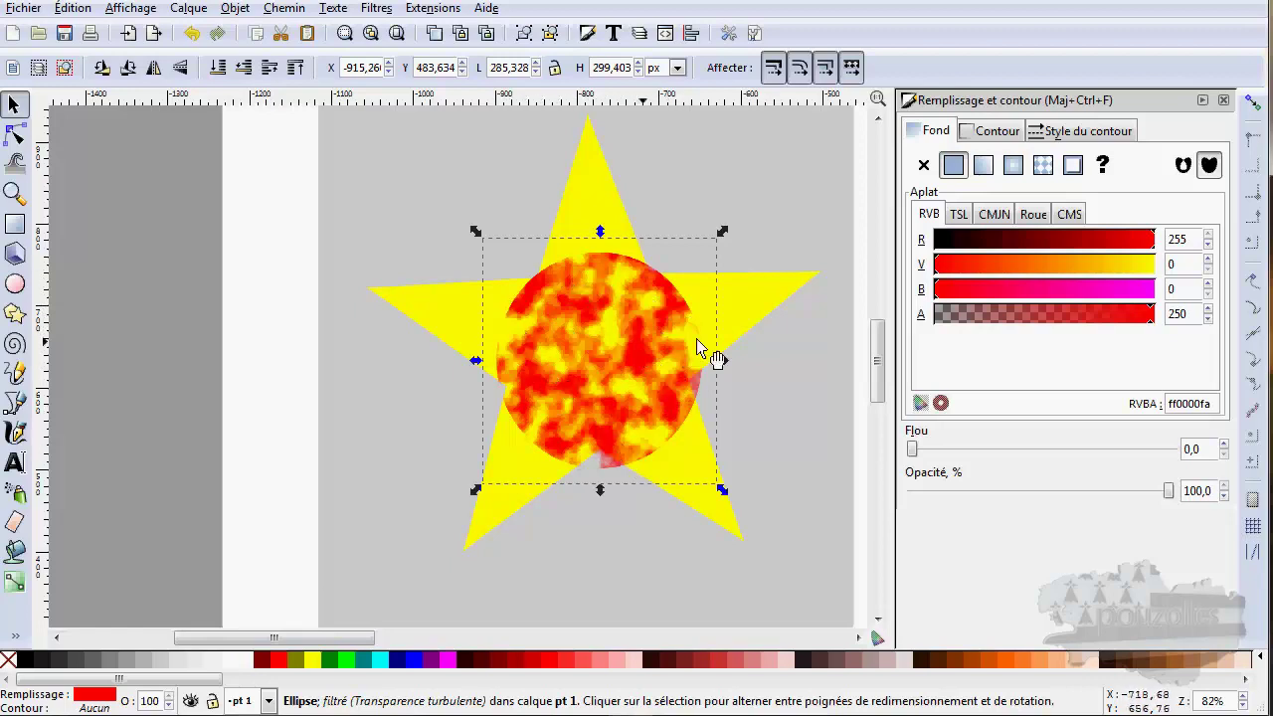
left_click(348, 660)
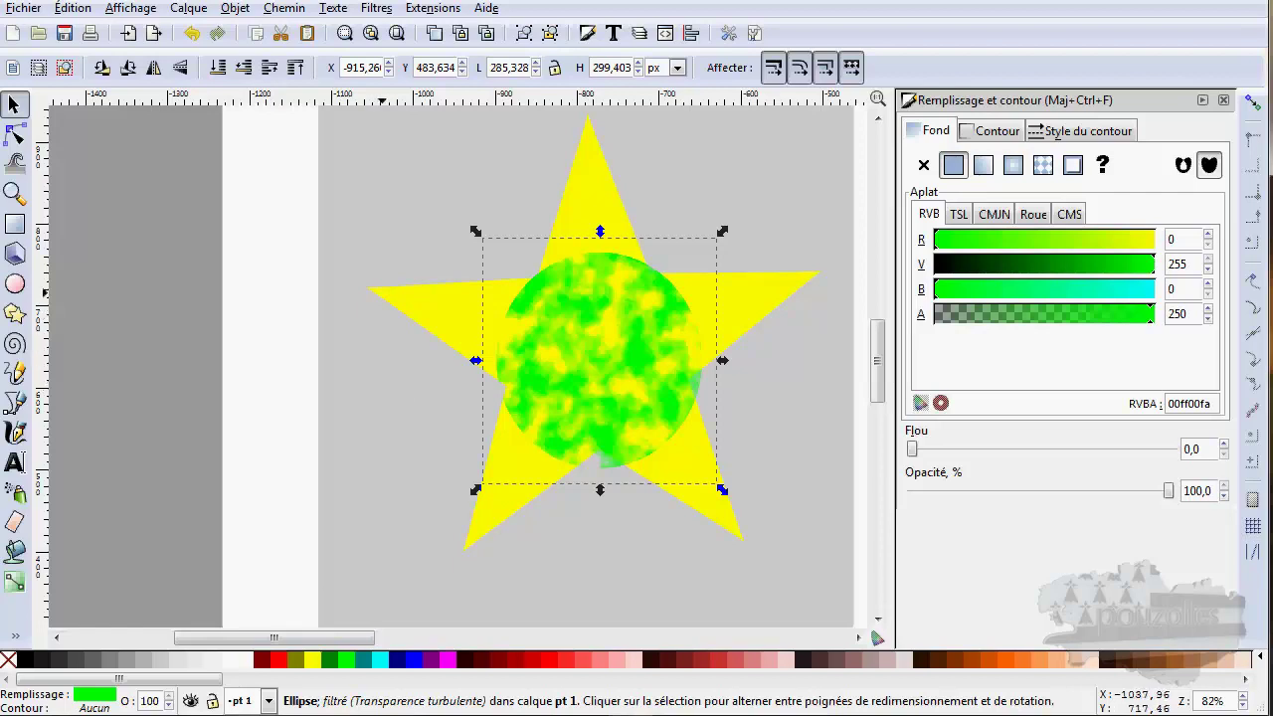
left_click(376, 8)
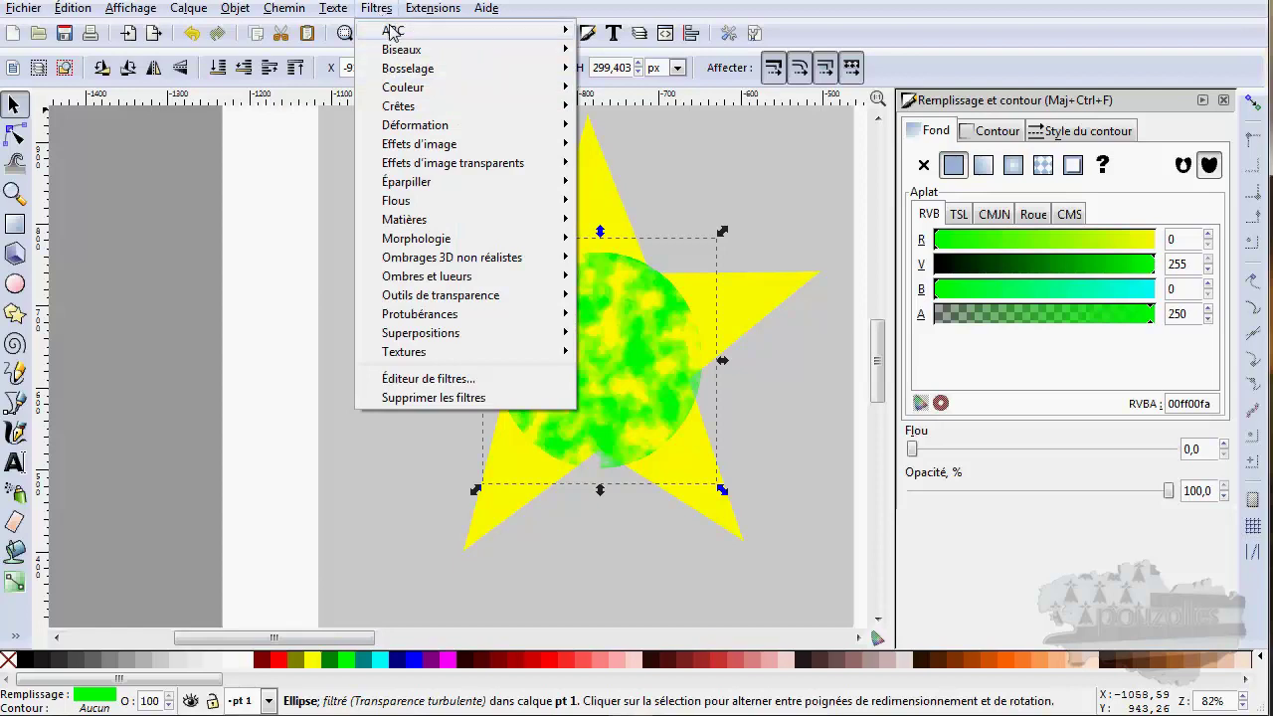
mouse_move(392, 31)
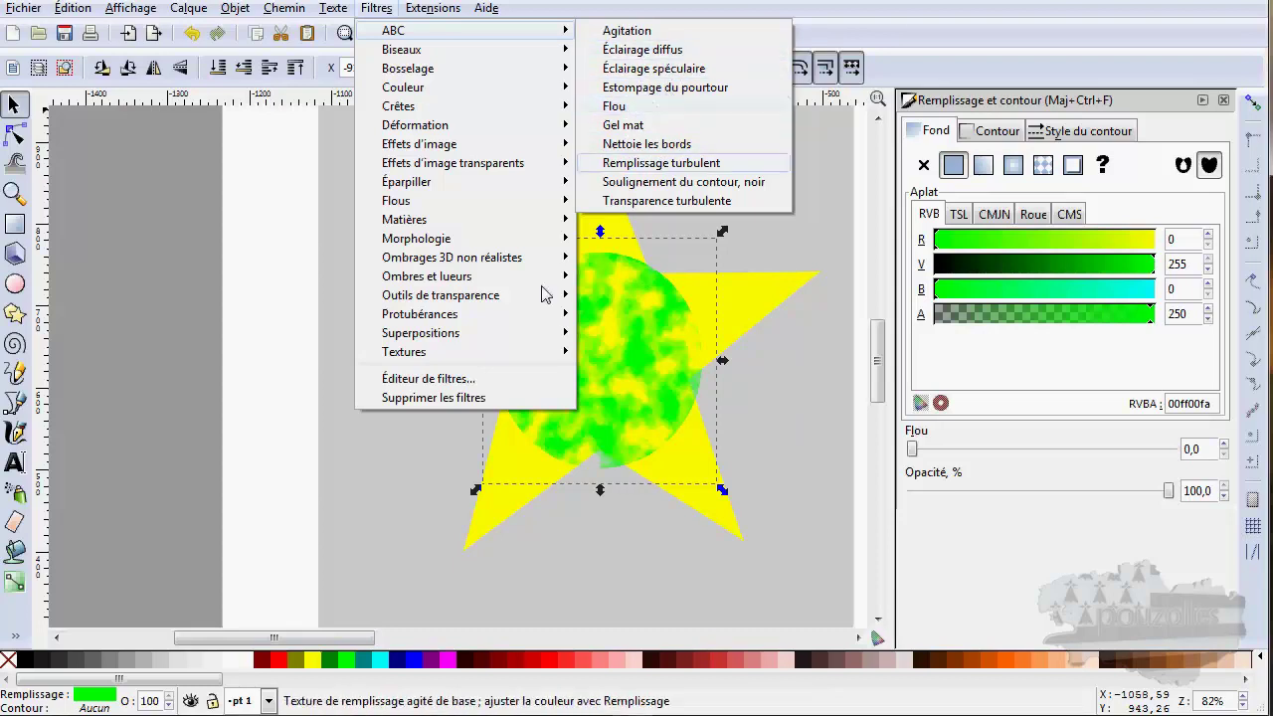
left_click(460, 585)
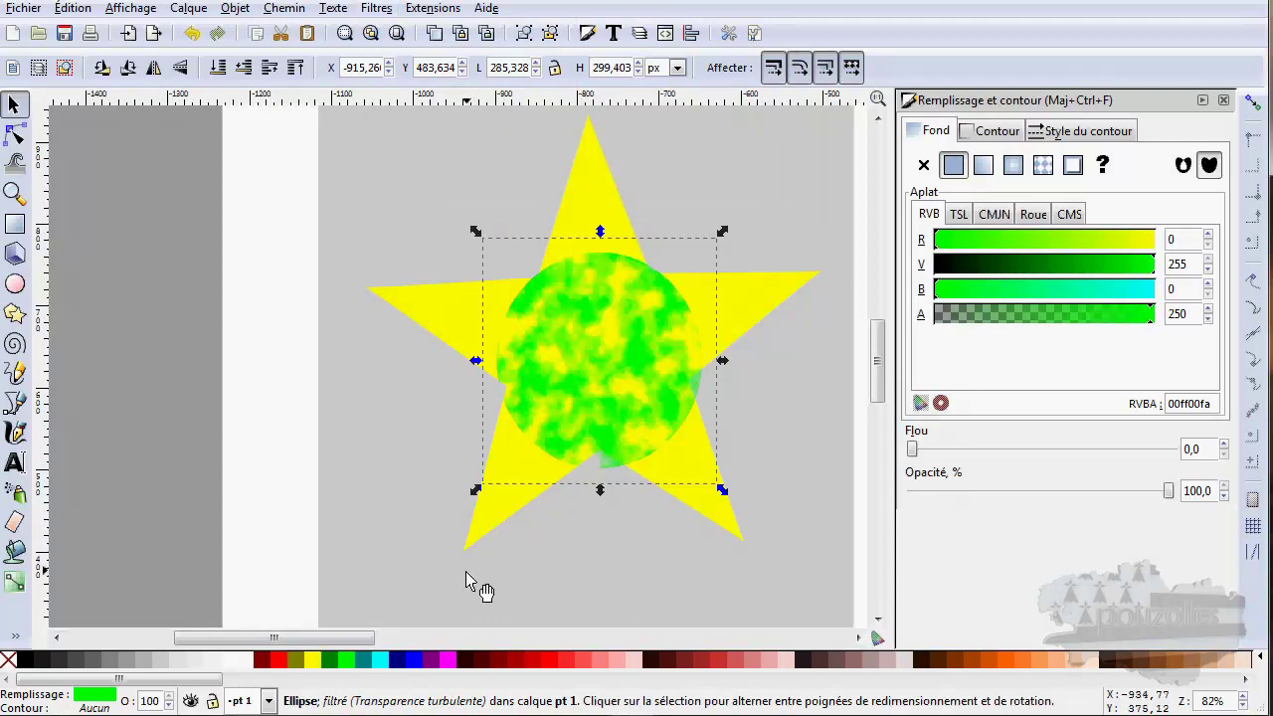